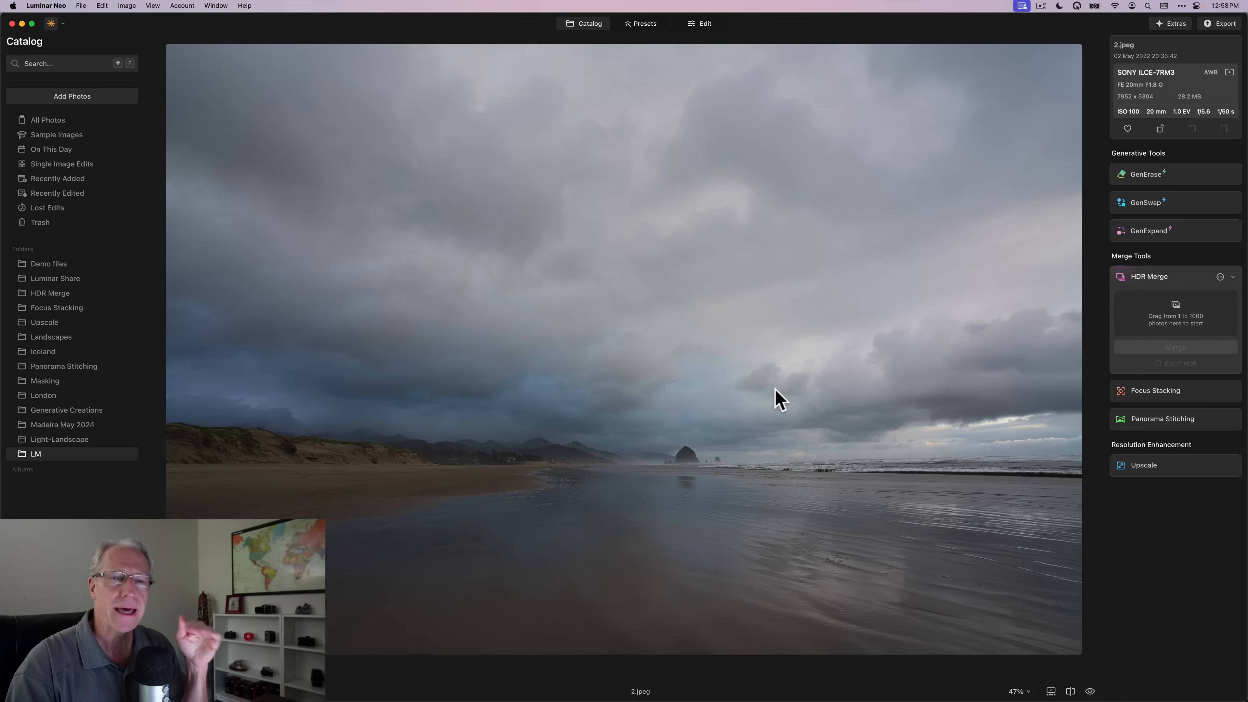
Open 2.jpeg for editing and add a luminosity mask in the Develop tool, narrowing the luminance range to the brighter midtones of the sky.
click(698, 23)
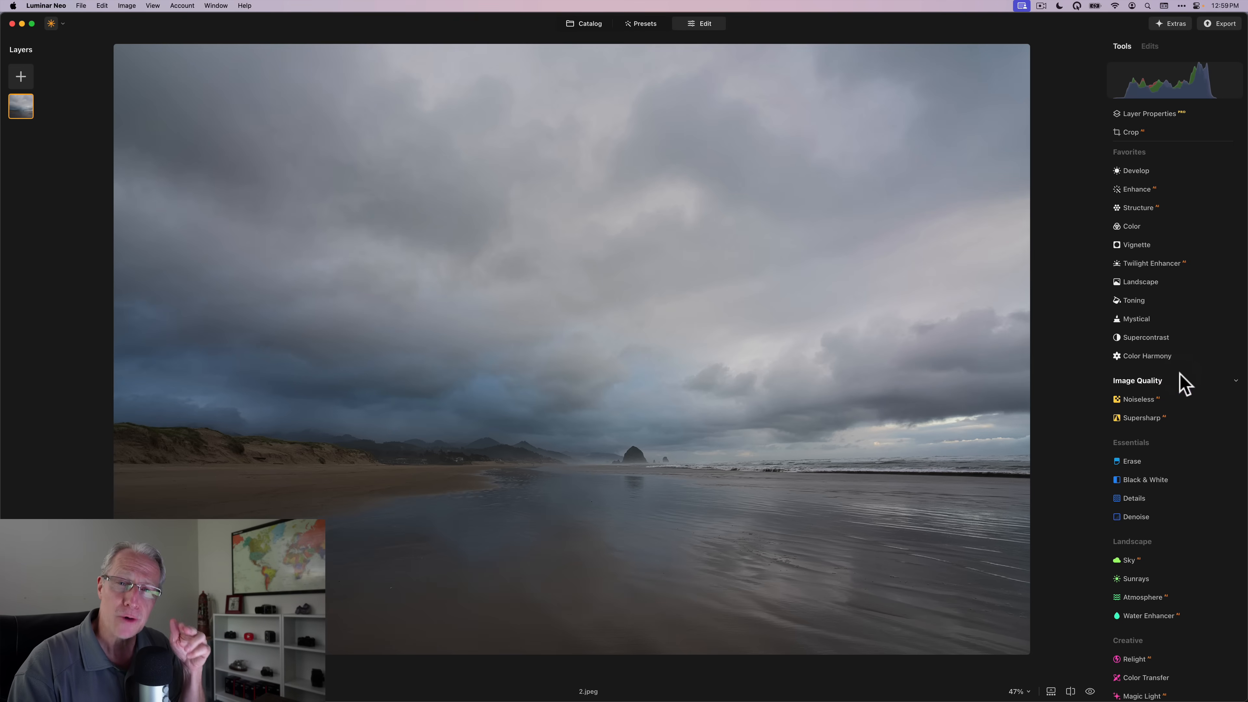
click(1136, 172)
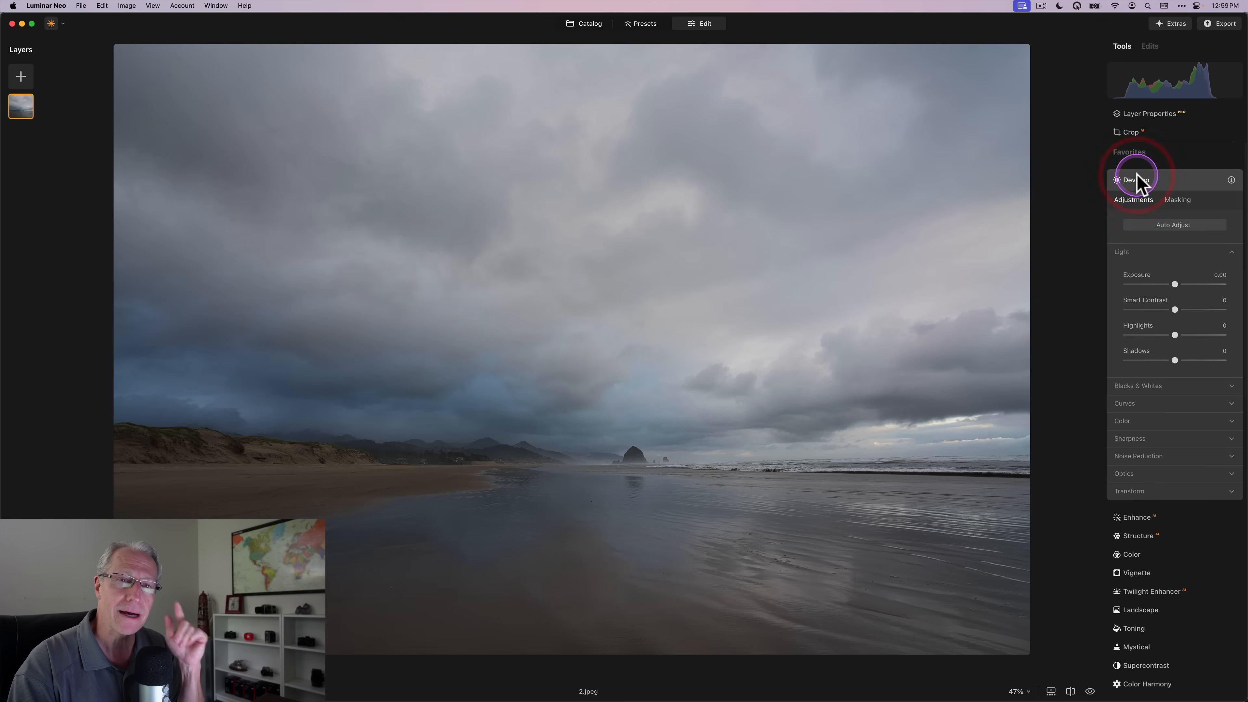
click(1177, 200)
click(1149, 288)
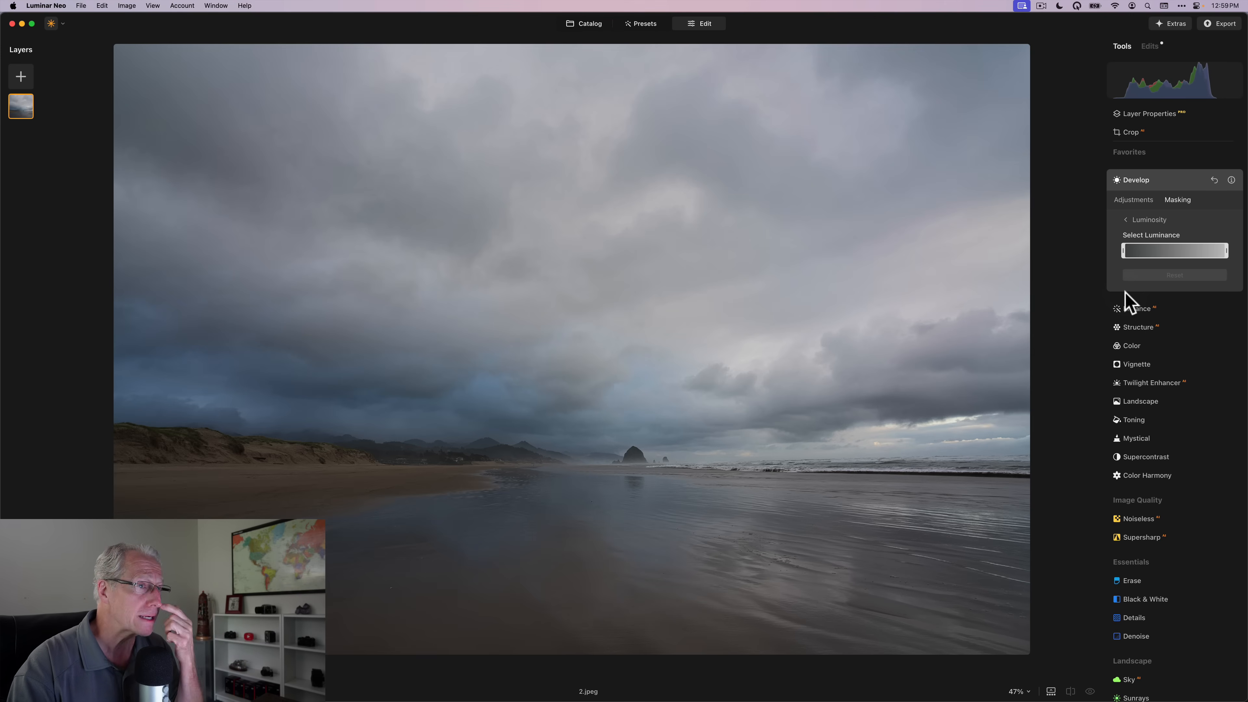
click(1167, 252)
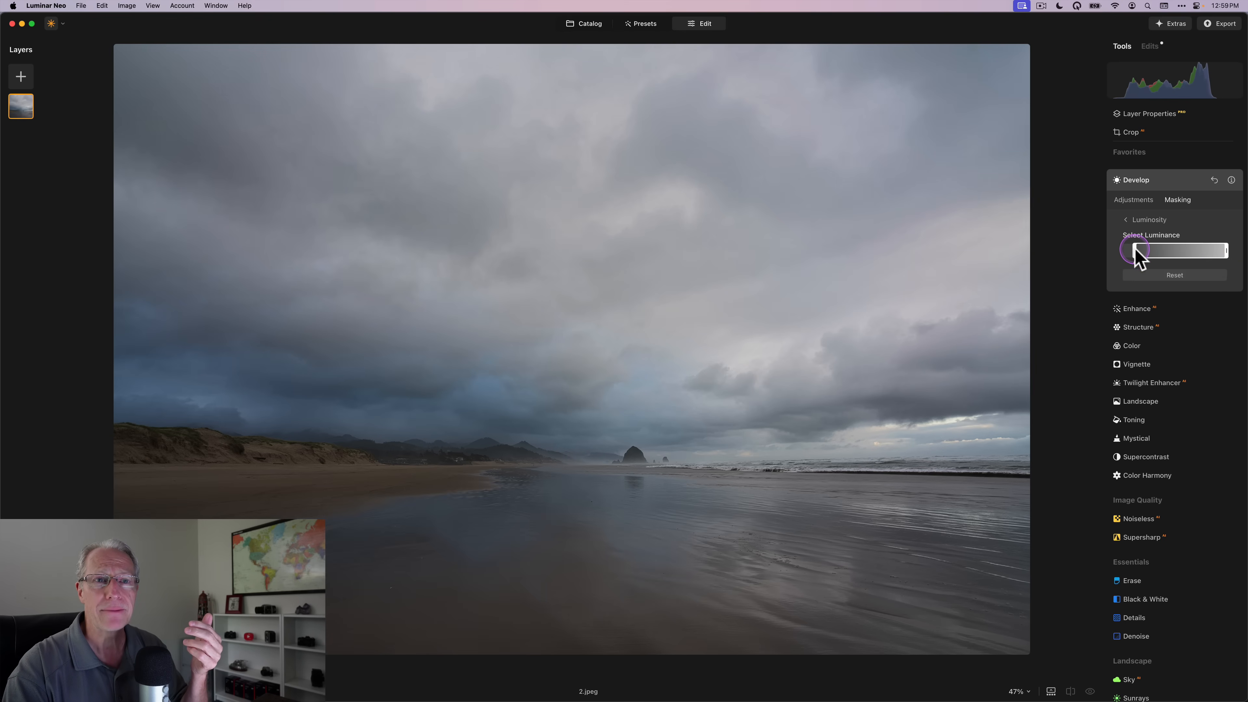
mouse_move(1130, 251)
mouse_down()
mouse_move(1172, 253)
mouse_move(1149, 255)
mouse_up()
drag(1224, 254, 1187, 255)
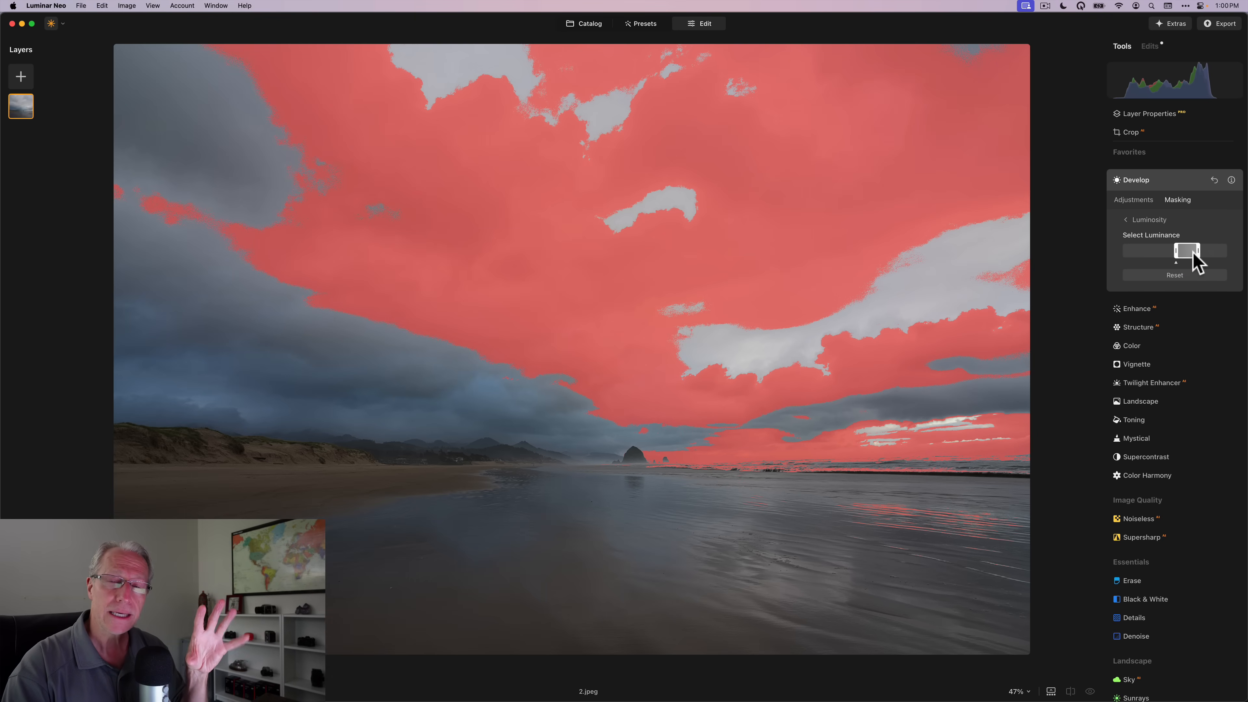
Shift the luminance range slightly toward the darker cloud tones and feather both ends of the range for a softer mask.
click(1189, 252)
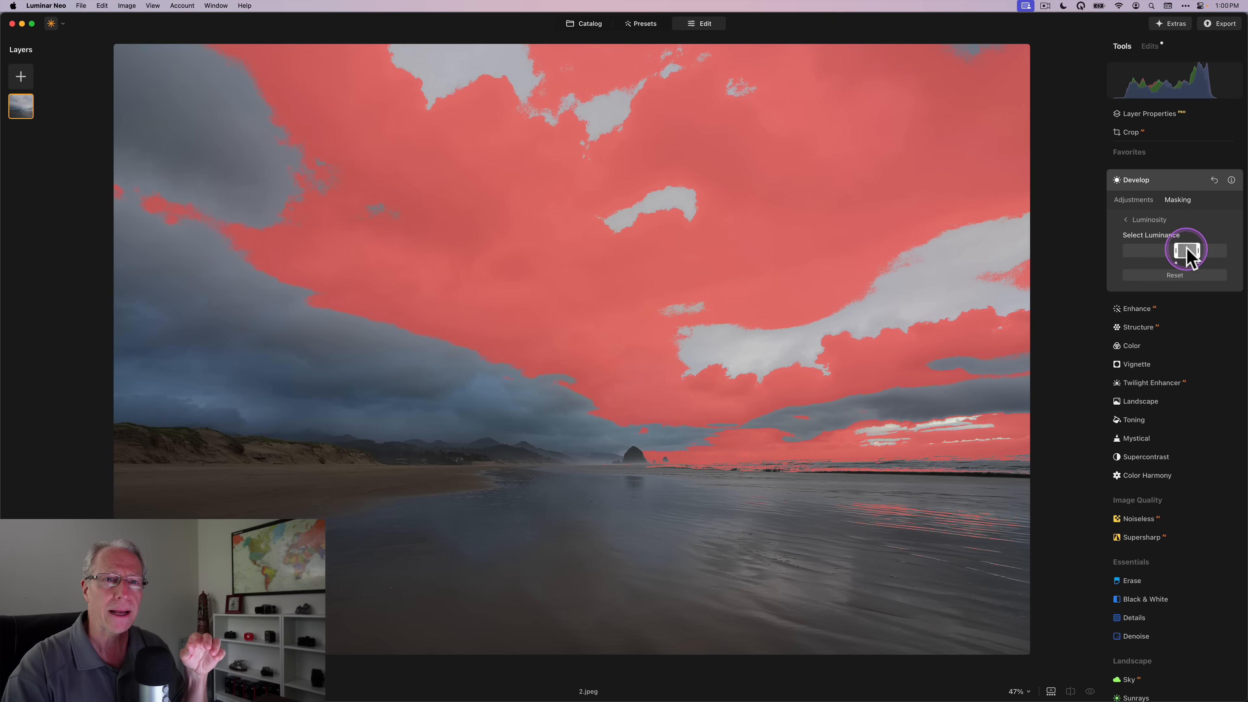
mouse_move(1189, 251)
mouse_down()
mouse_move(1146, 252)
mouse_move(1227, 254)
mouse_move(1178, 251)
mouse_move(1195, 258)
mouse_move(1183, 265)
mouse_up()
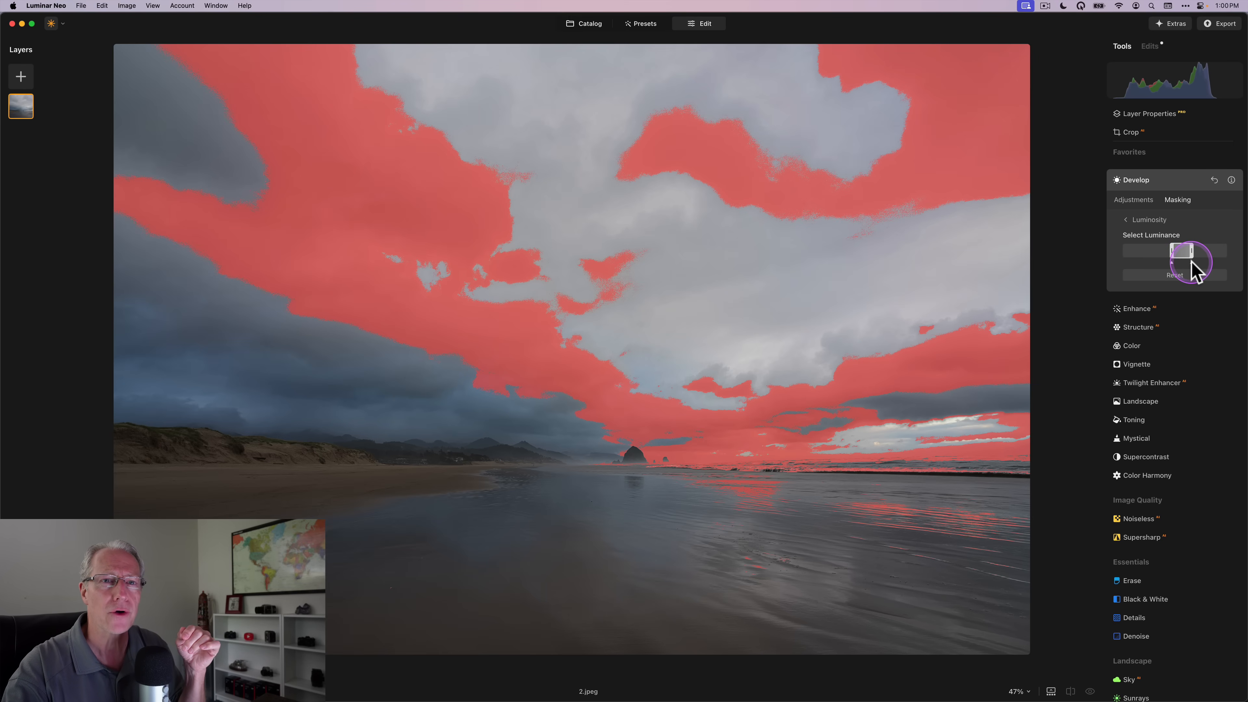
drag(1192, 262, 1198, 263)
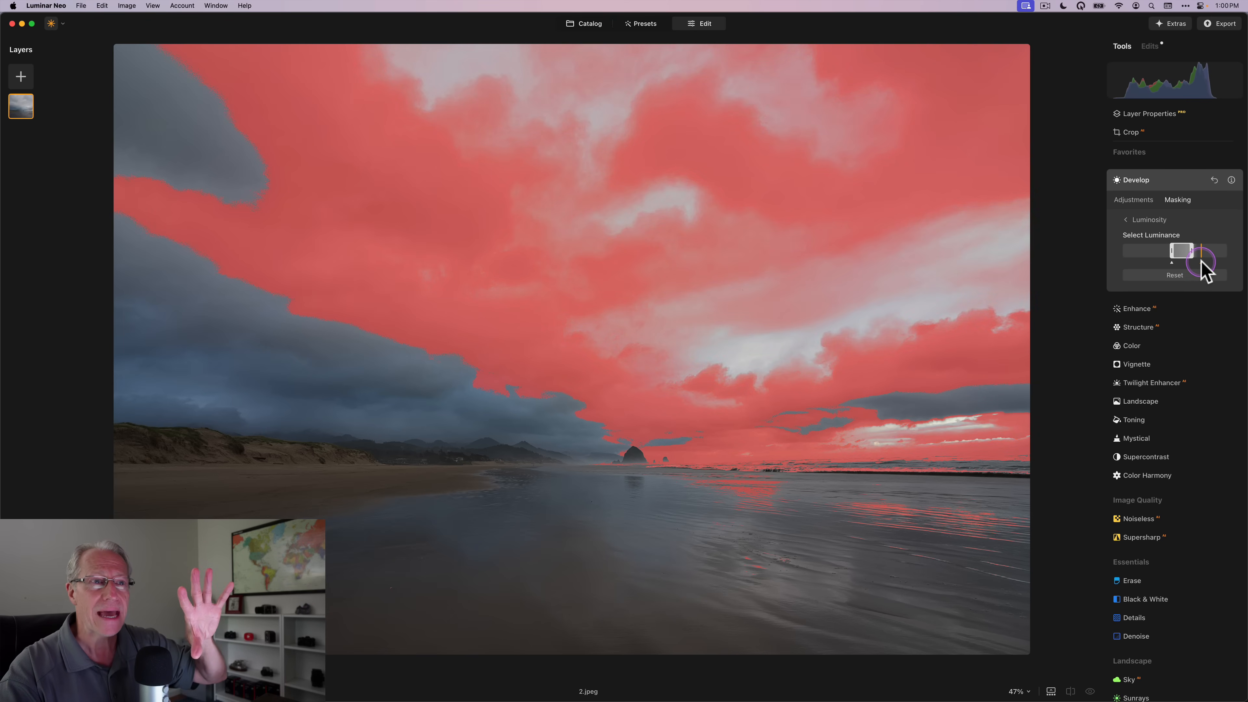
drag(1201, 261, 1188, 261)
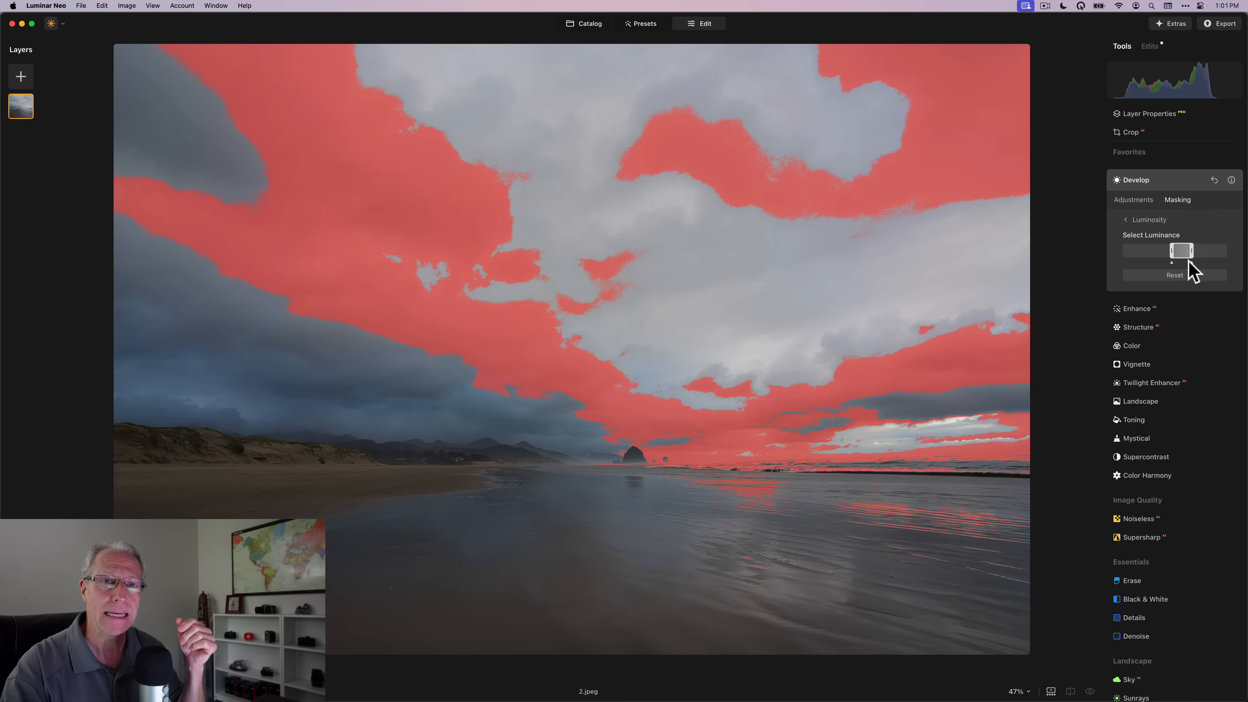
drag(1189, 261, 1198, 263)
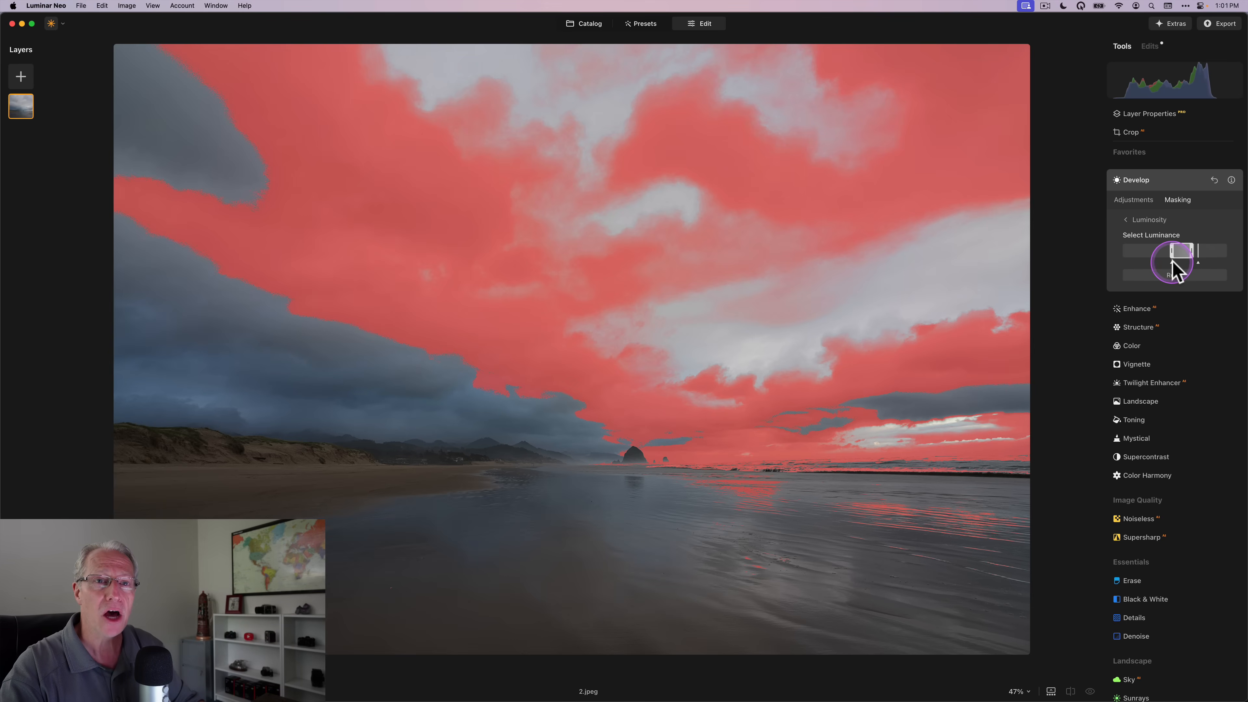
mouse_move(1172, 262)
mouse_down()
mouse_move(1159, 262)
mouse_move(1181, 252)
mouse_up()
click(1182, 251)
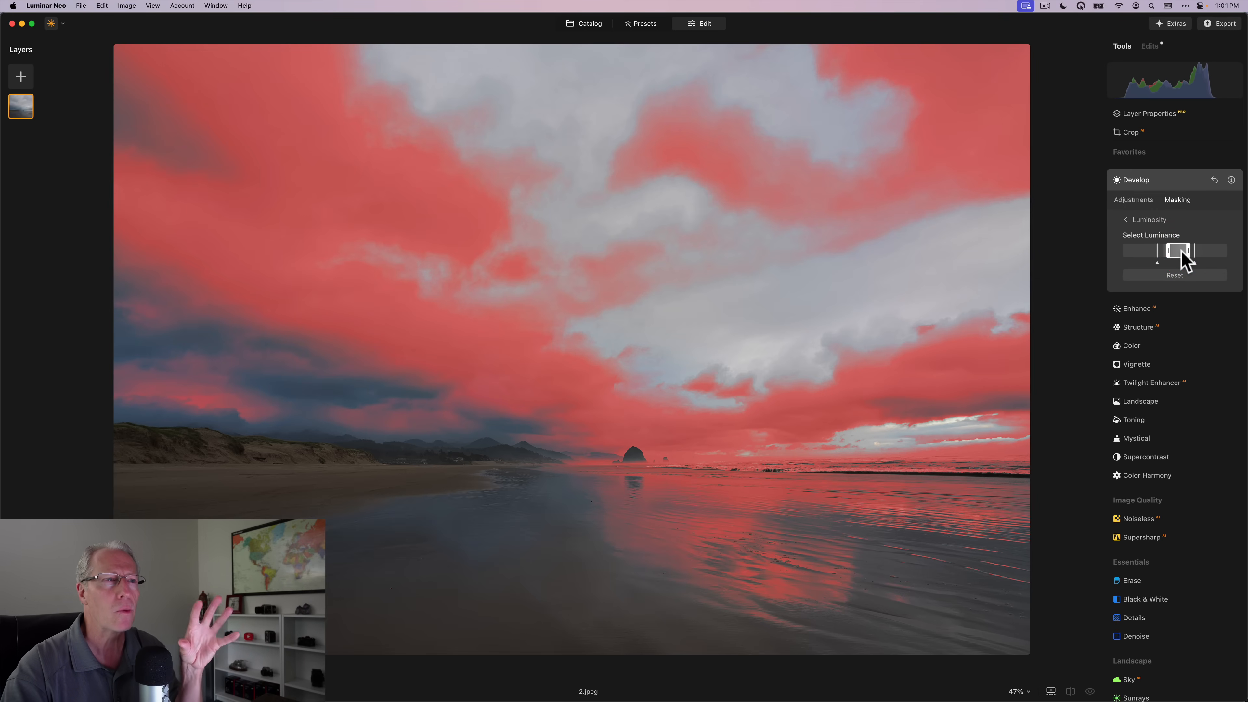
Lower the masked clouds' exposure to -0.64 and compare the image with and without the Develop adjustment.
click(1130, 199)
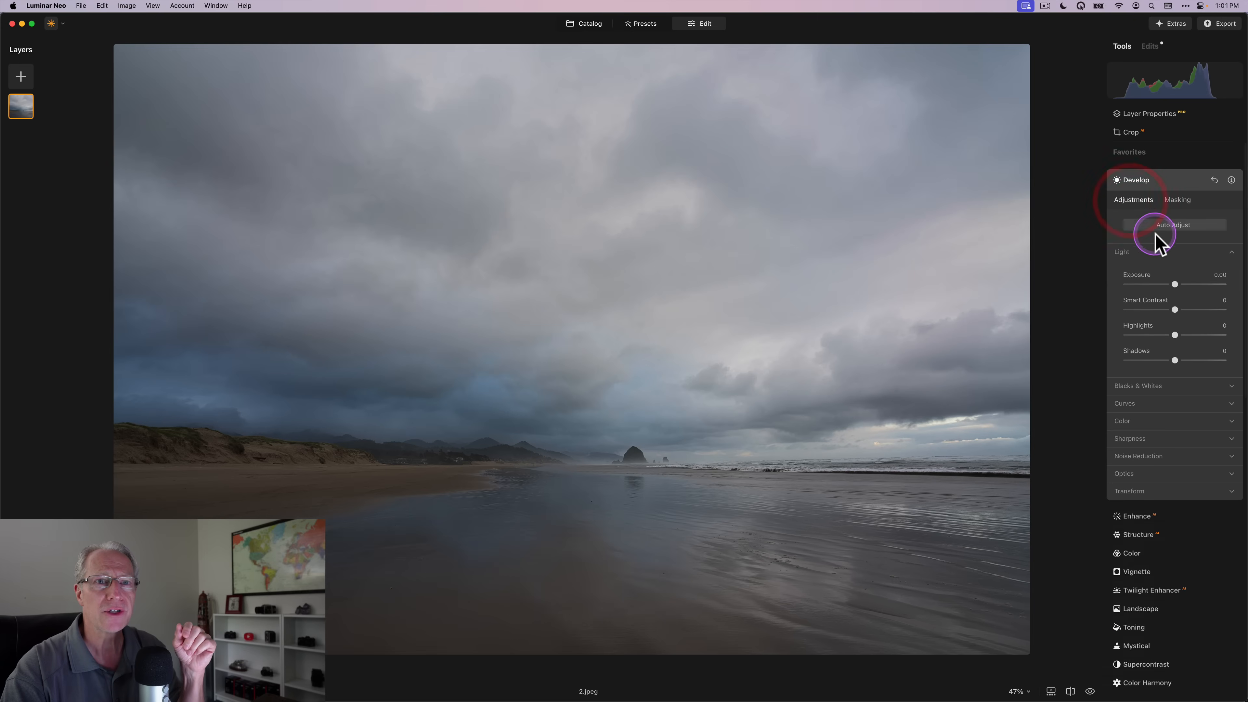
drag(1173, 283, 1164, 285)
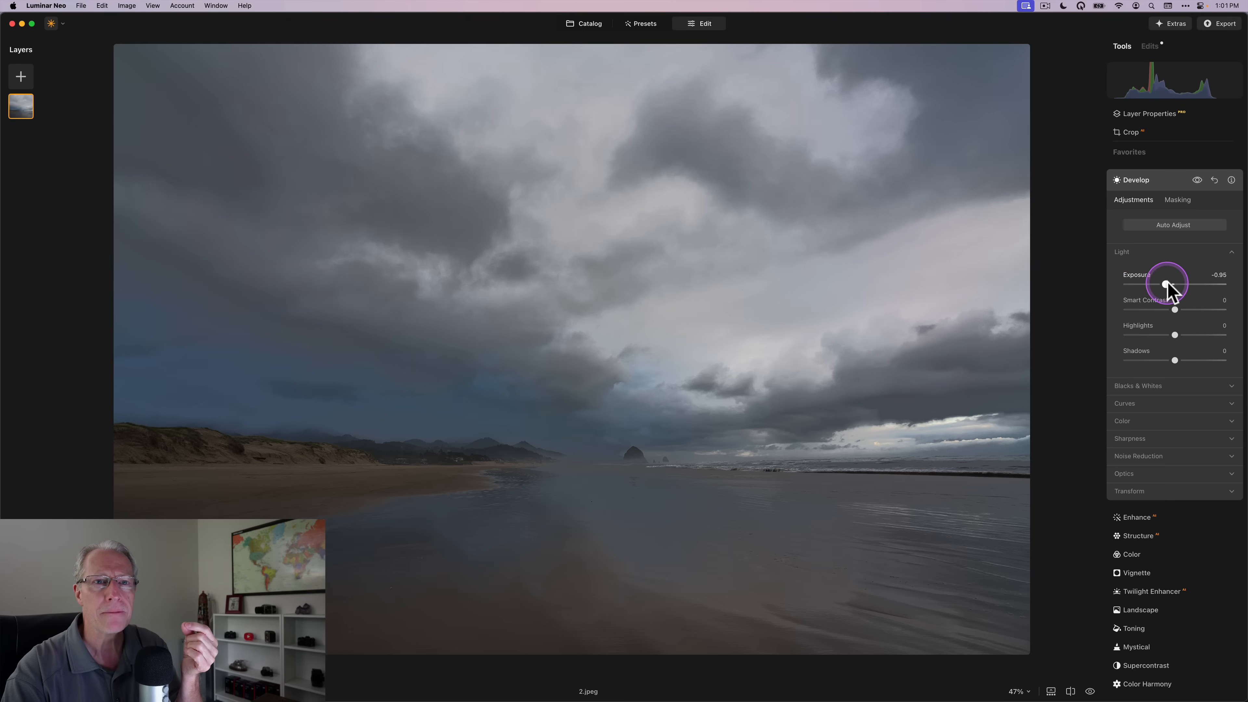
drag(1168, 284, 1170, 284)
click(1169, 284)
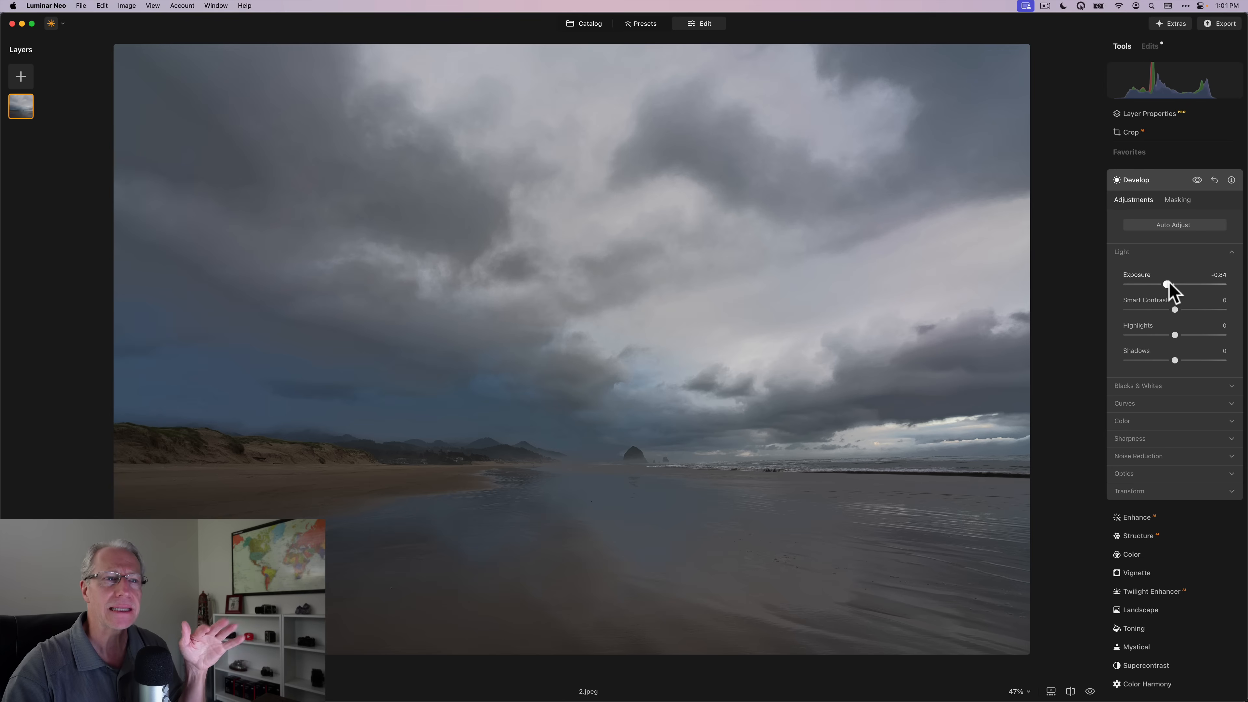
click(1196, 180)
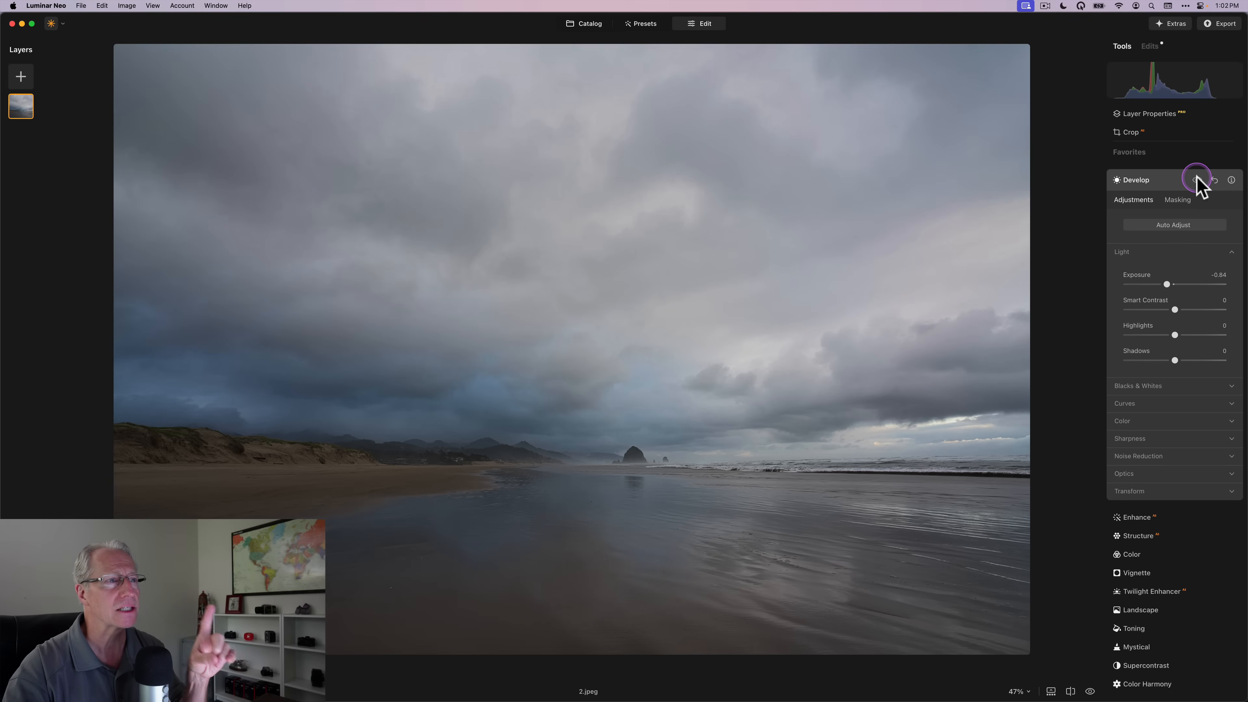
click(1197, 180)
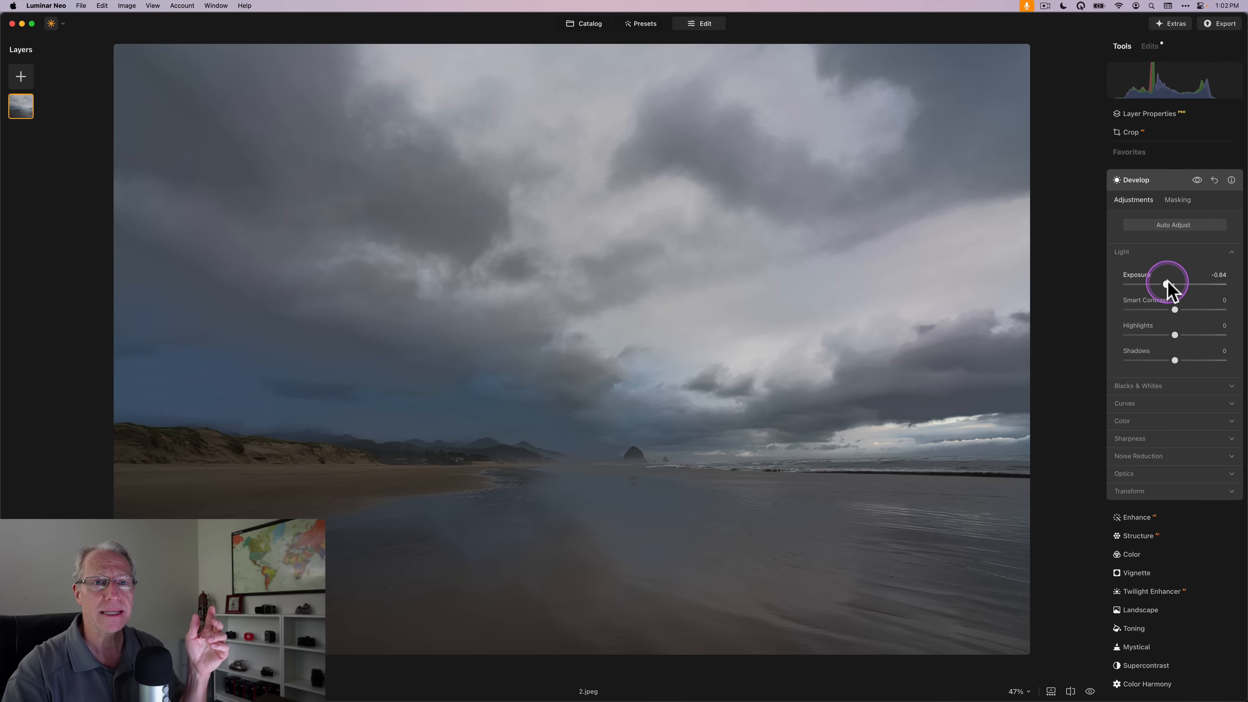
drag(1168, 283, 1169, 283)
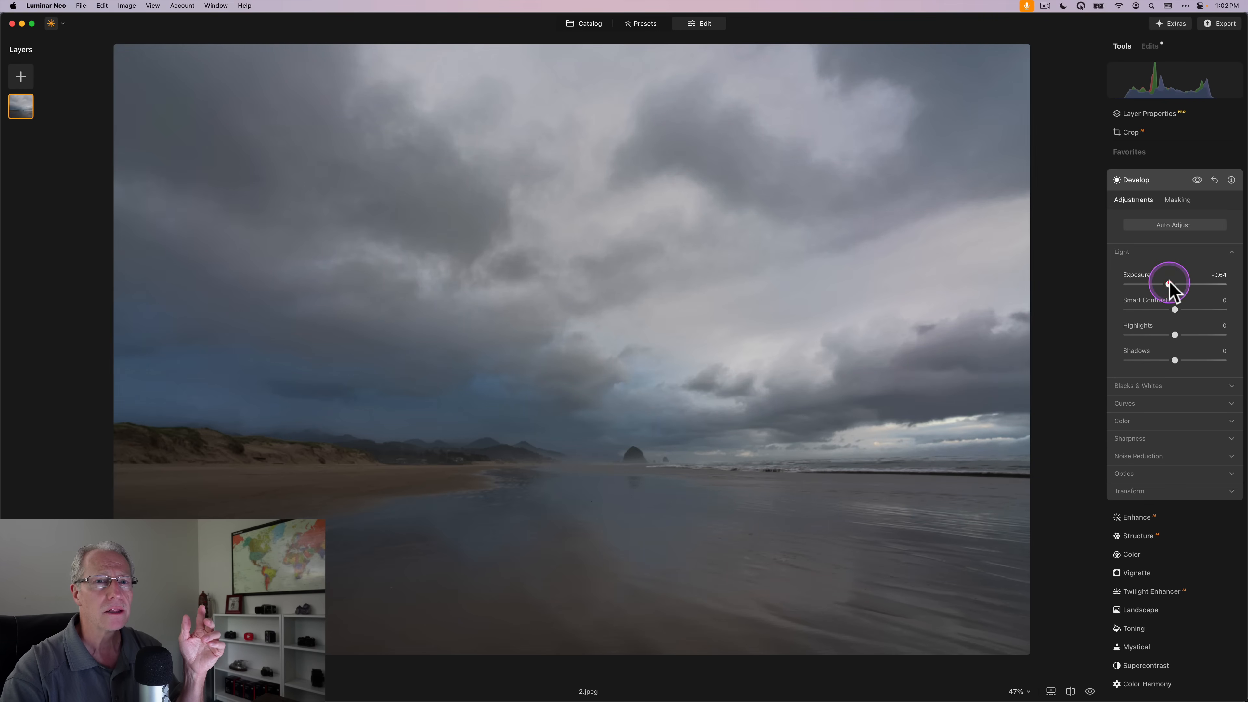
click(1197, 180)
click(1197, 180)
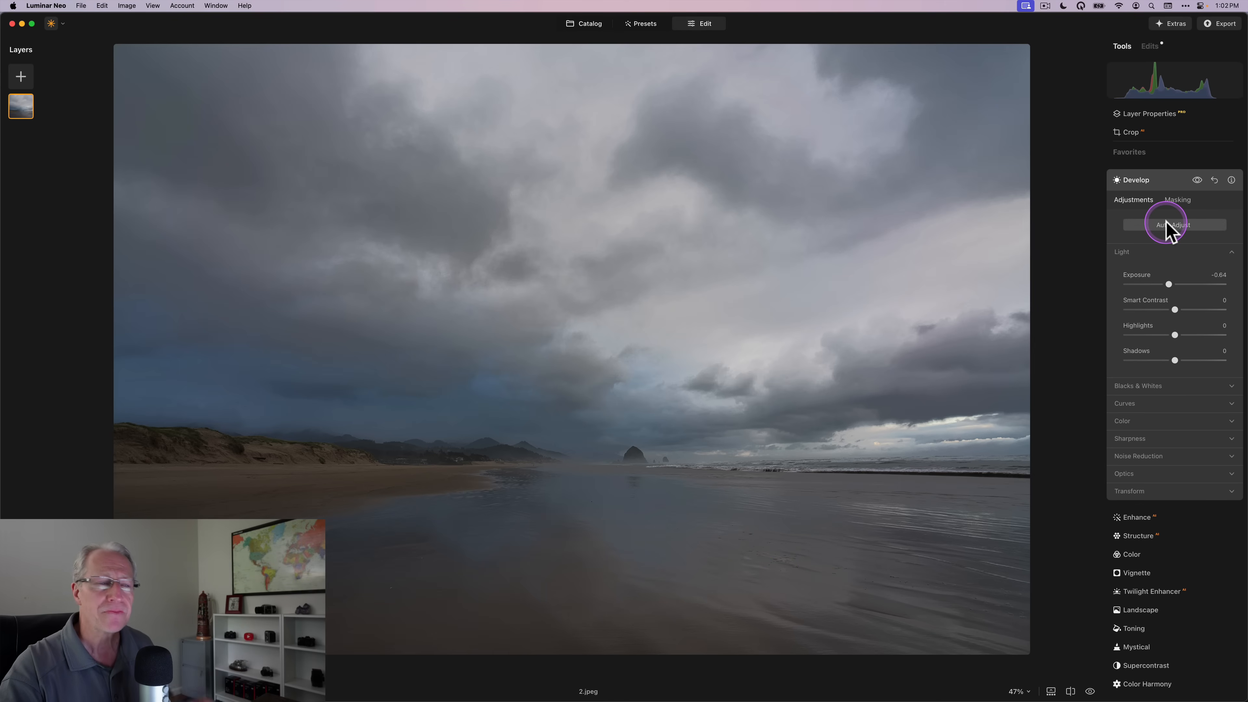
Erase the mask from the wet beach foreground with a brush of size 196, compare before and after, and close the Develop tool.
click(1182, 202)
click(1130, 220)
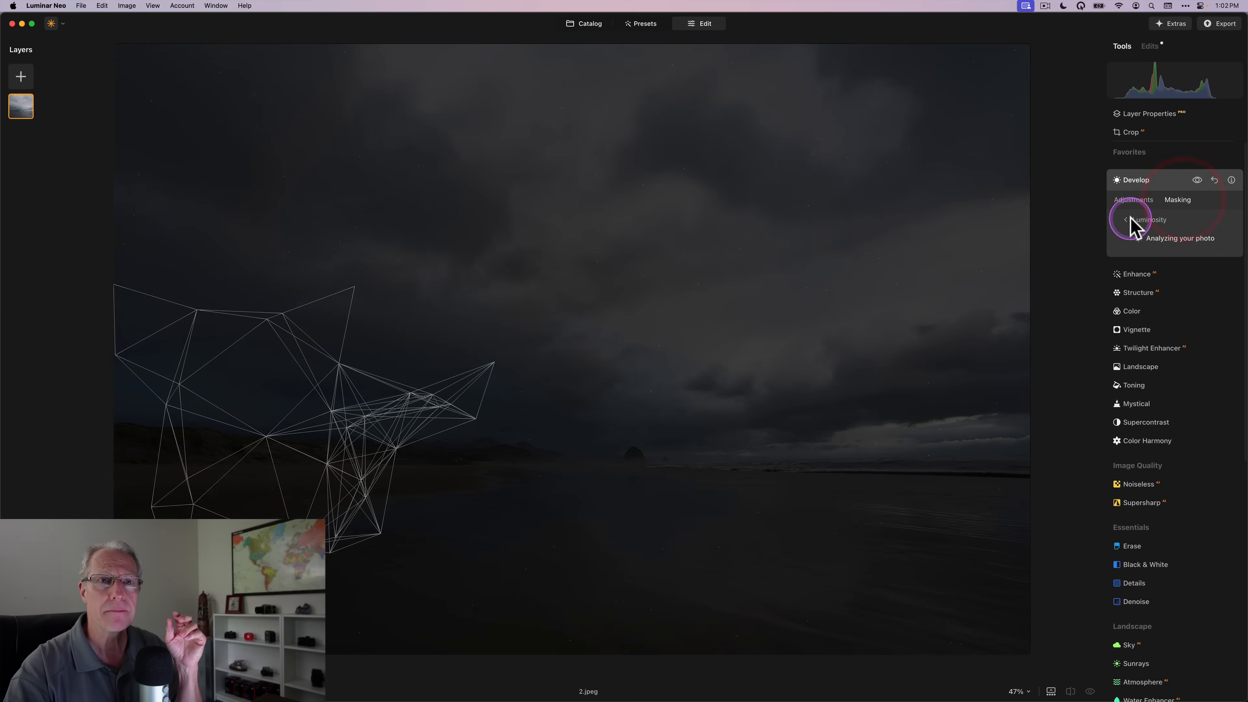
click(1138, 227)
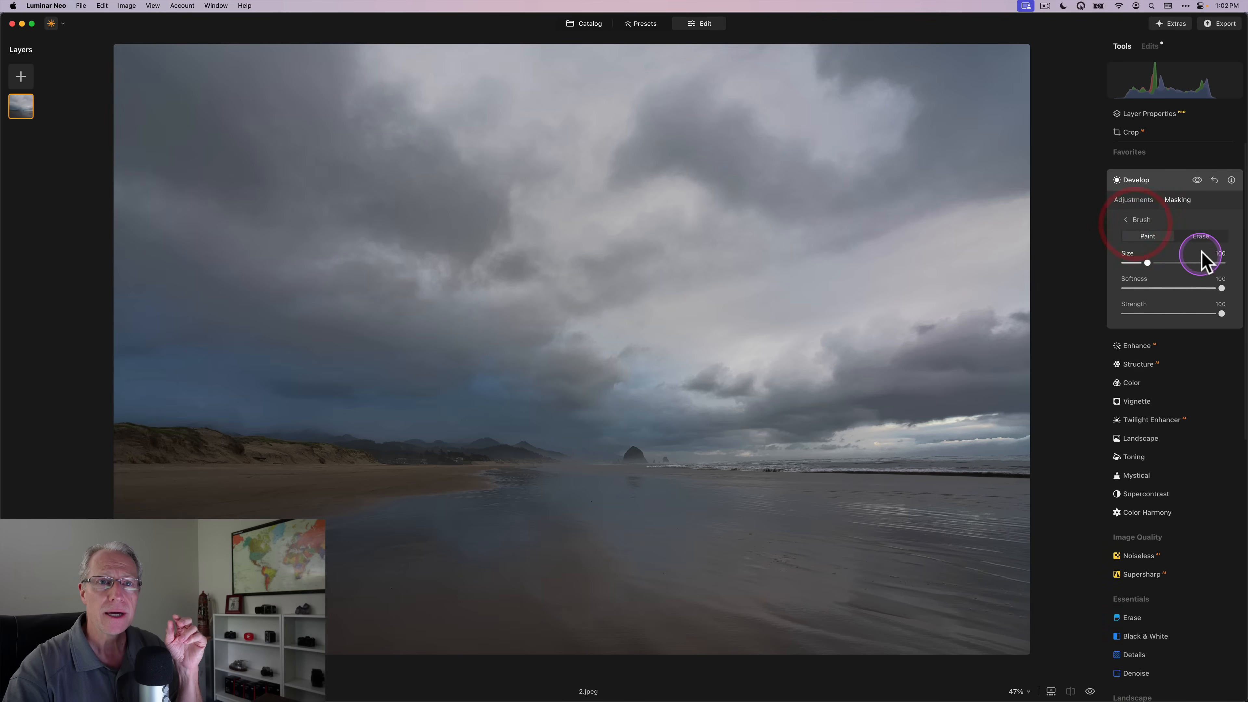
click(1204, 237)
key(bracketright)
key(bracketright)
key(bracketright)
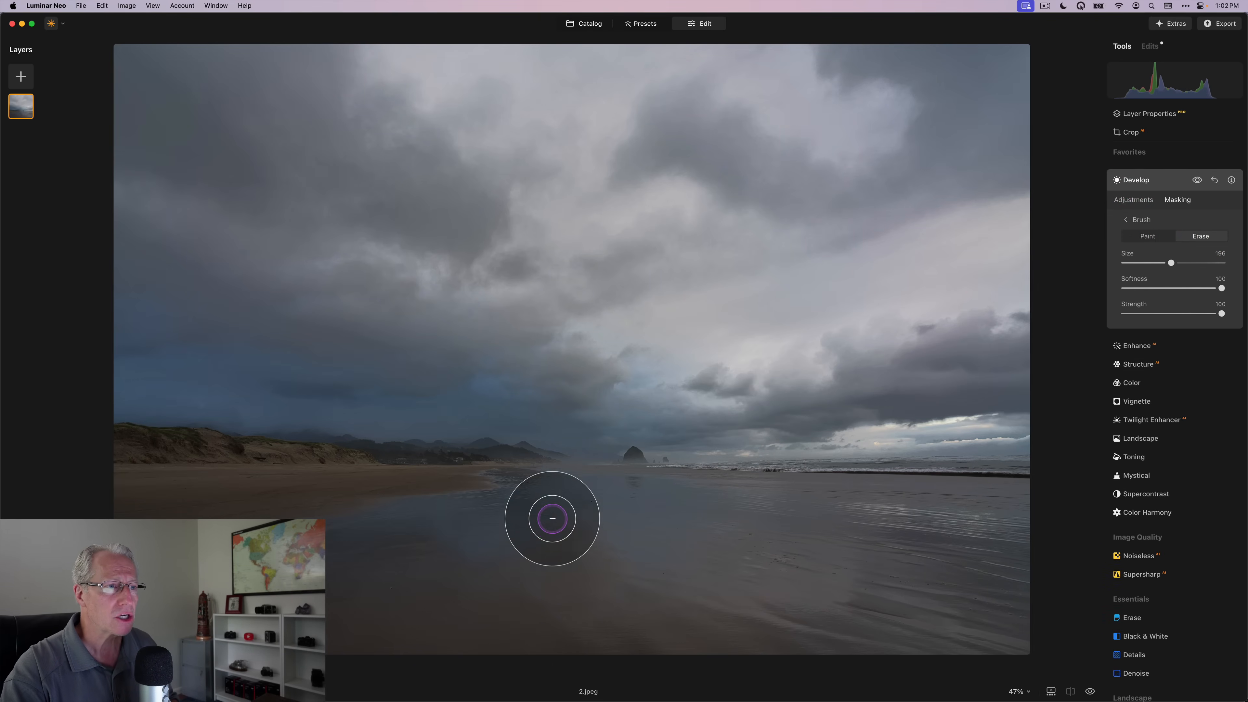
mouse_move(549, 516)
mouse_down()
mouse_move(937, 511)
mouse_move(1015, 523)
mouse_move(1020, 552)
mouse_move(736, 546)
mouse_move(806, 561)
mouse_move(750, 587)
mouse_move(617, 587)
mouse_move(950, 617)
mouse_move(915, 561)
mouse_up()
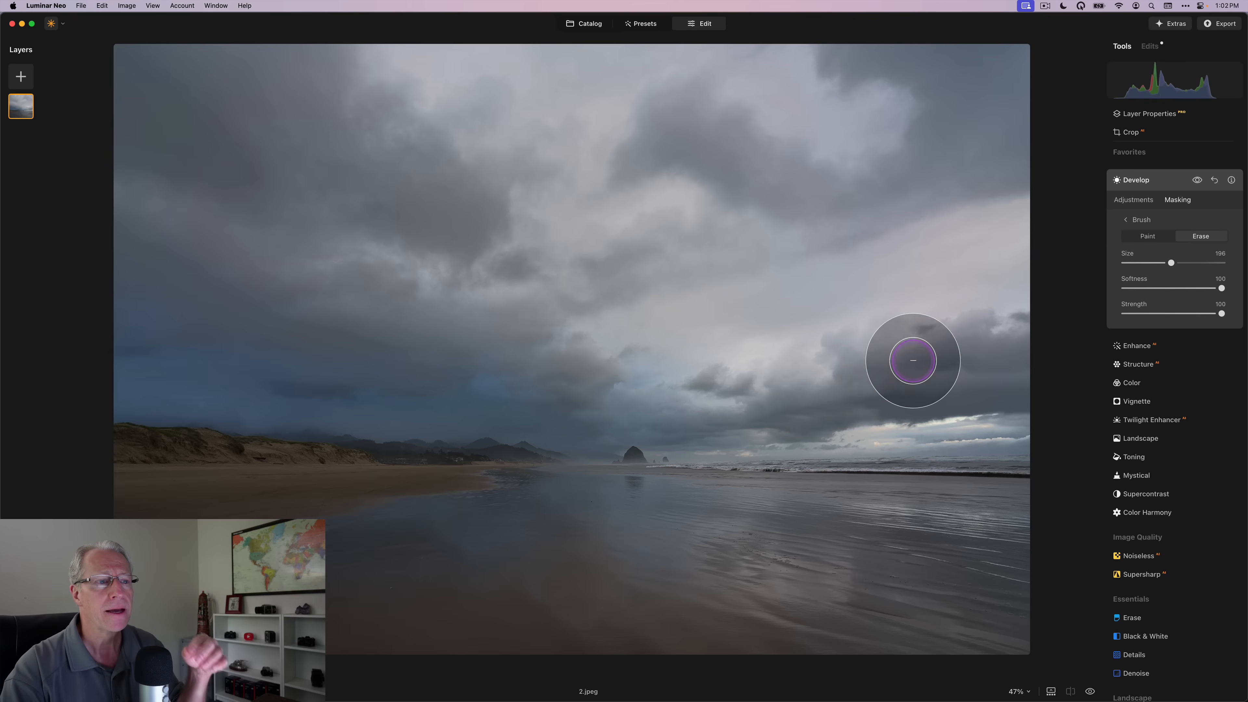
click(1134, 201)
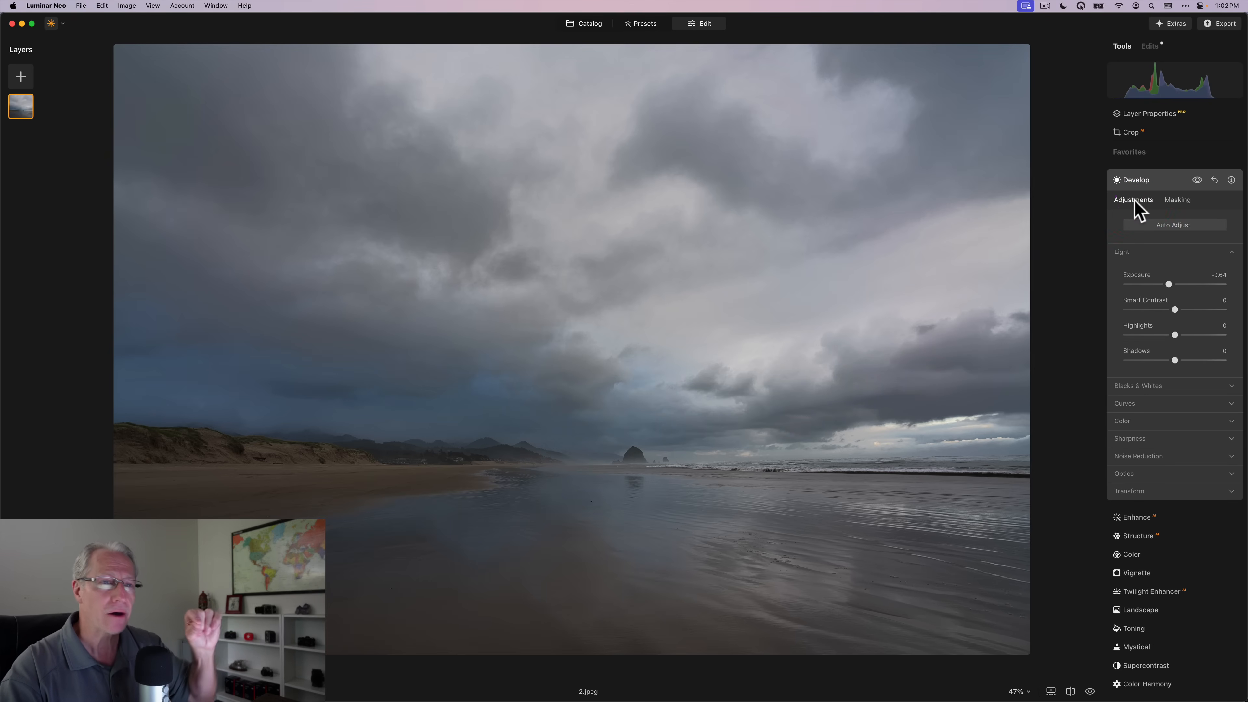
click(1197, 181)
click(1197, 181)
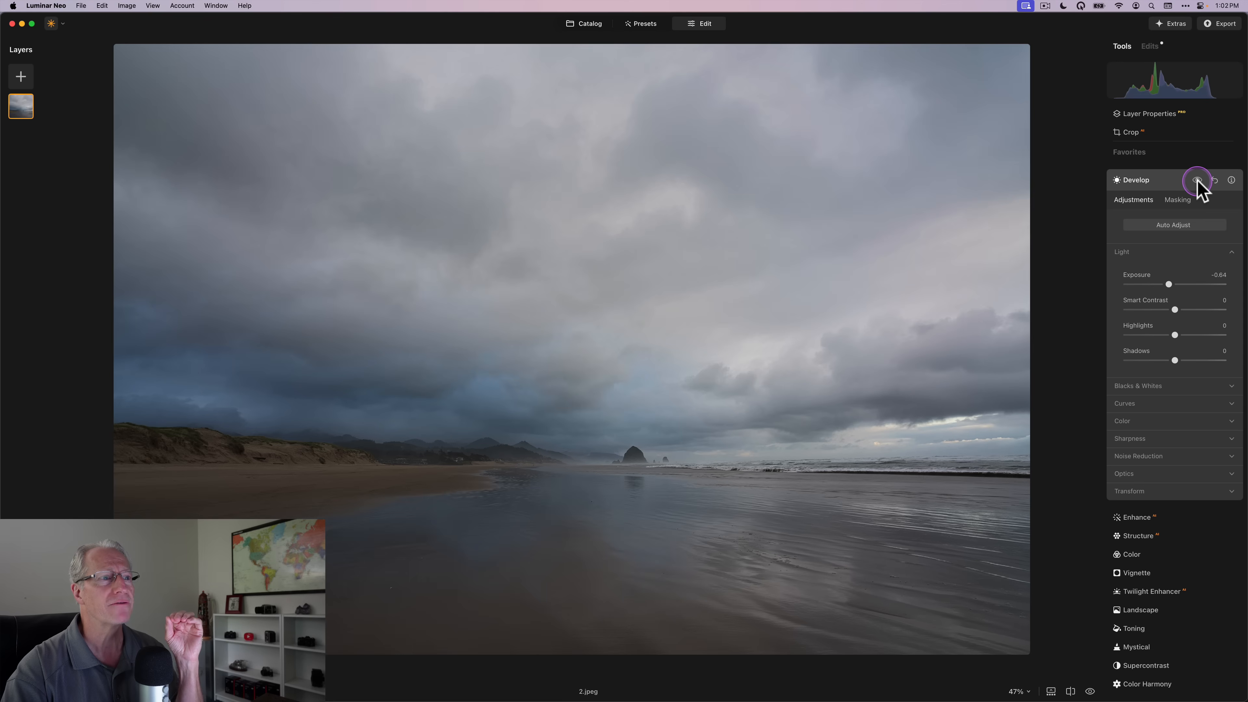
click(1197, 181)
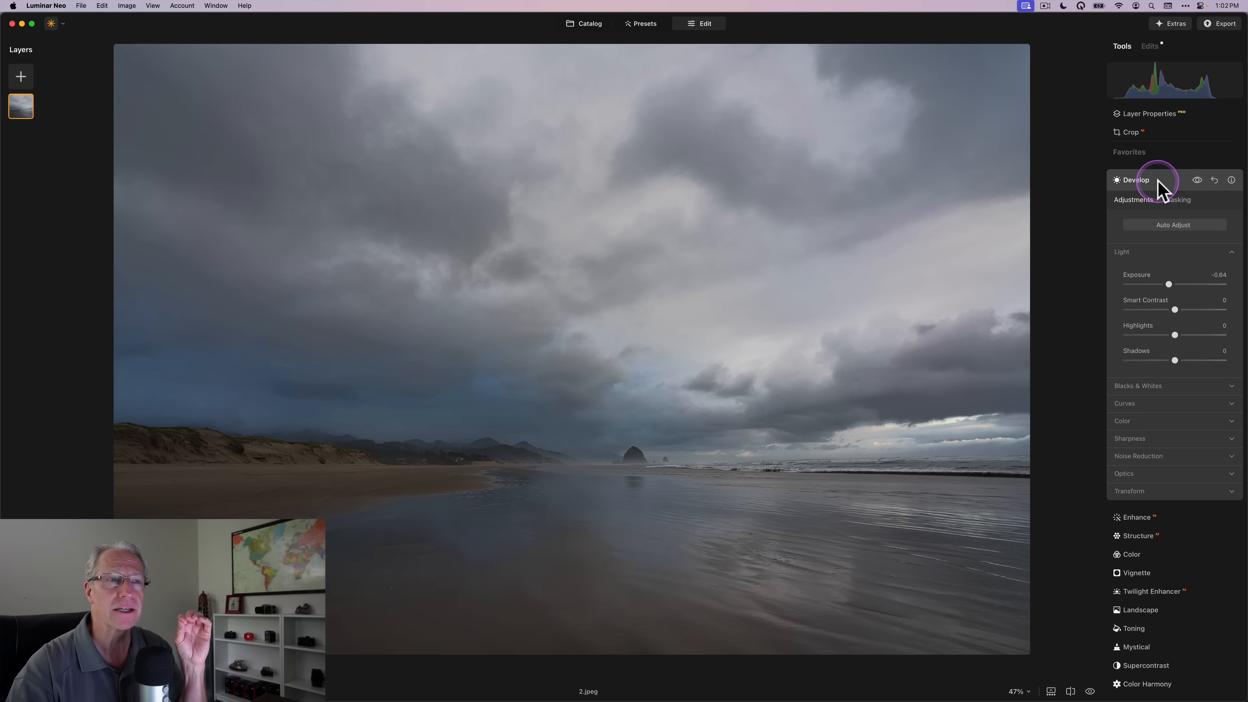
click(1157, 179)
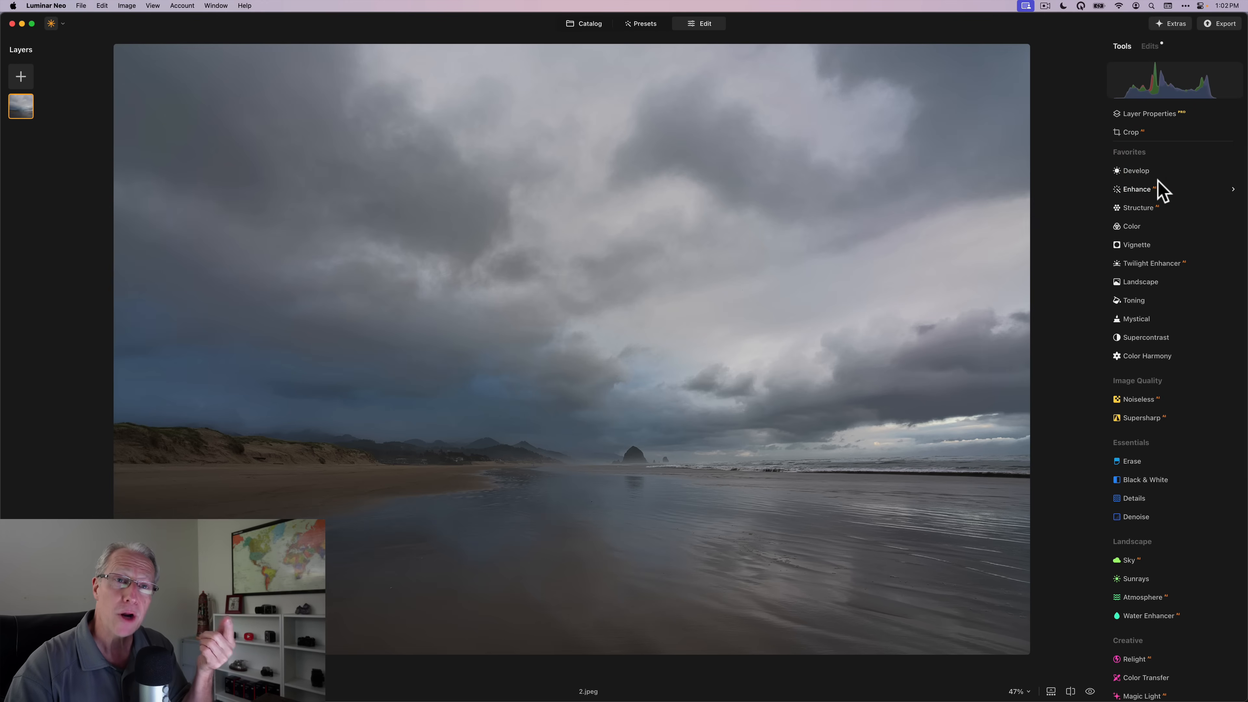
Add a second Develop adjustment with a luminosity mask limited to the bright clouds, feathering both ends of the luminance range.
click(1136, 172)
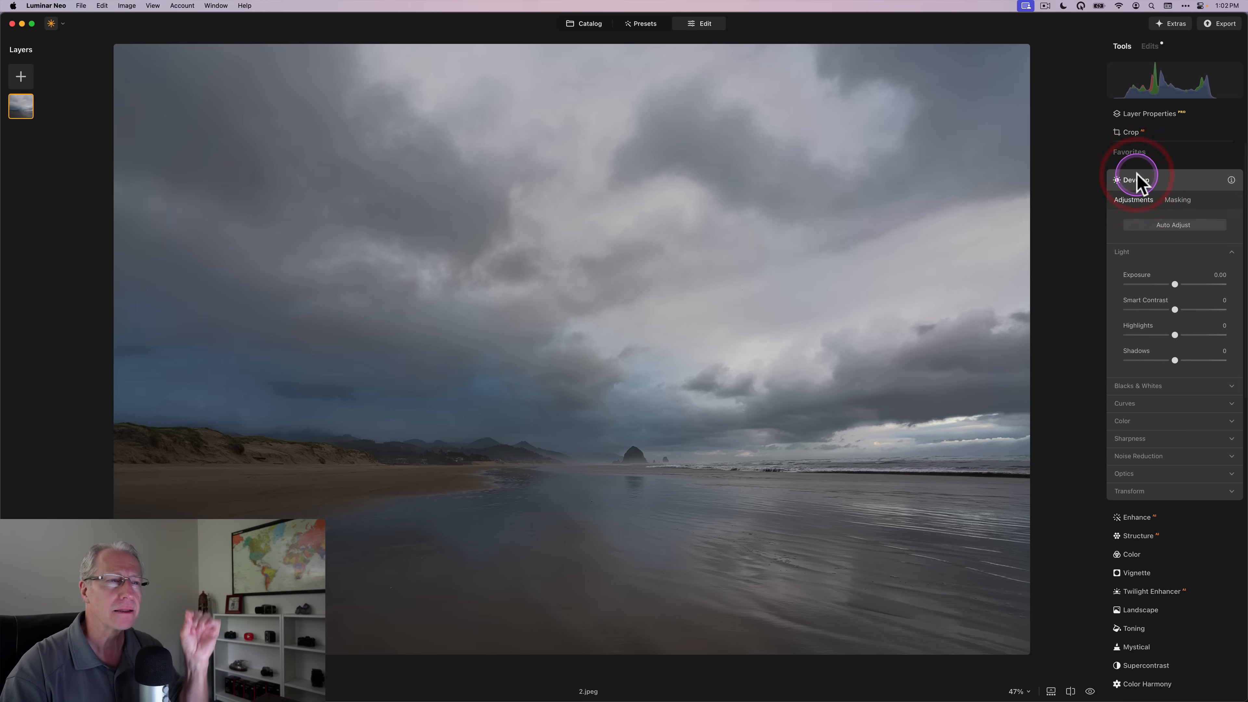
click(1178, 200)
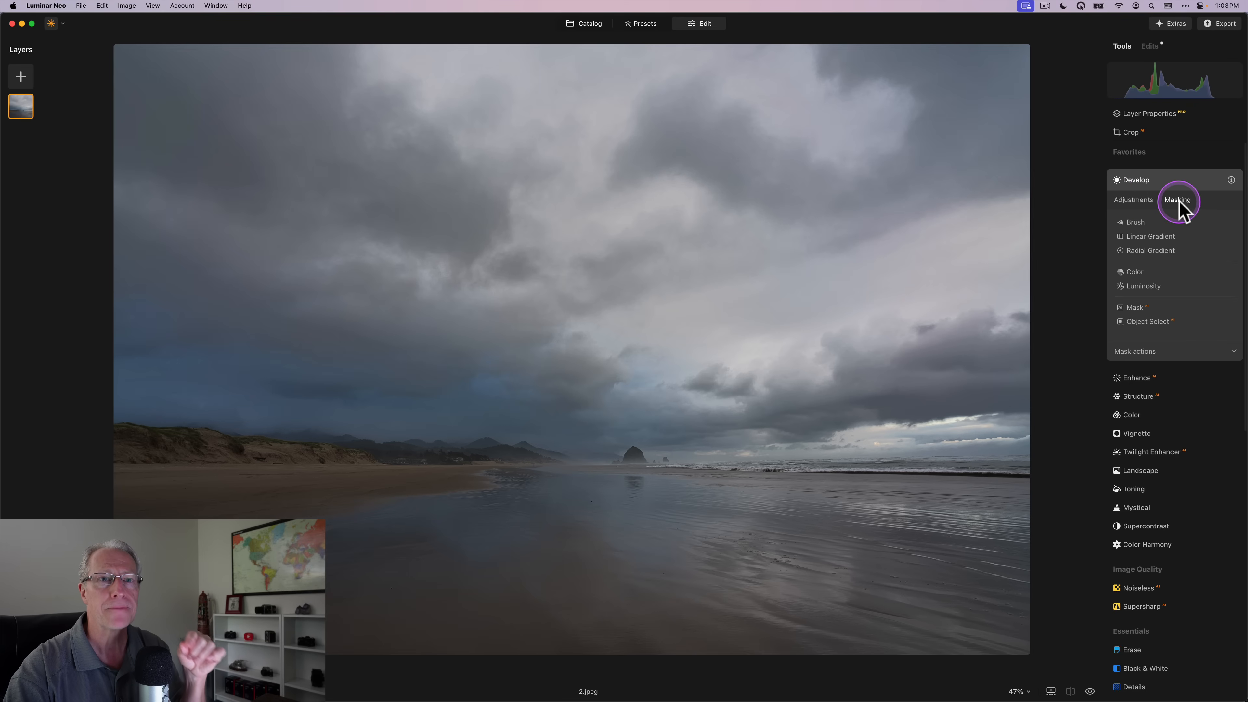
click(1141, 286)
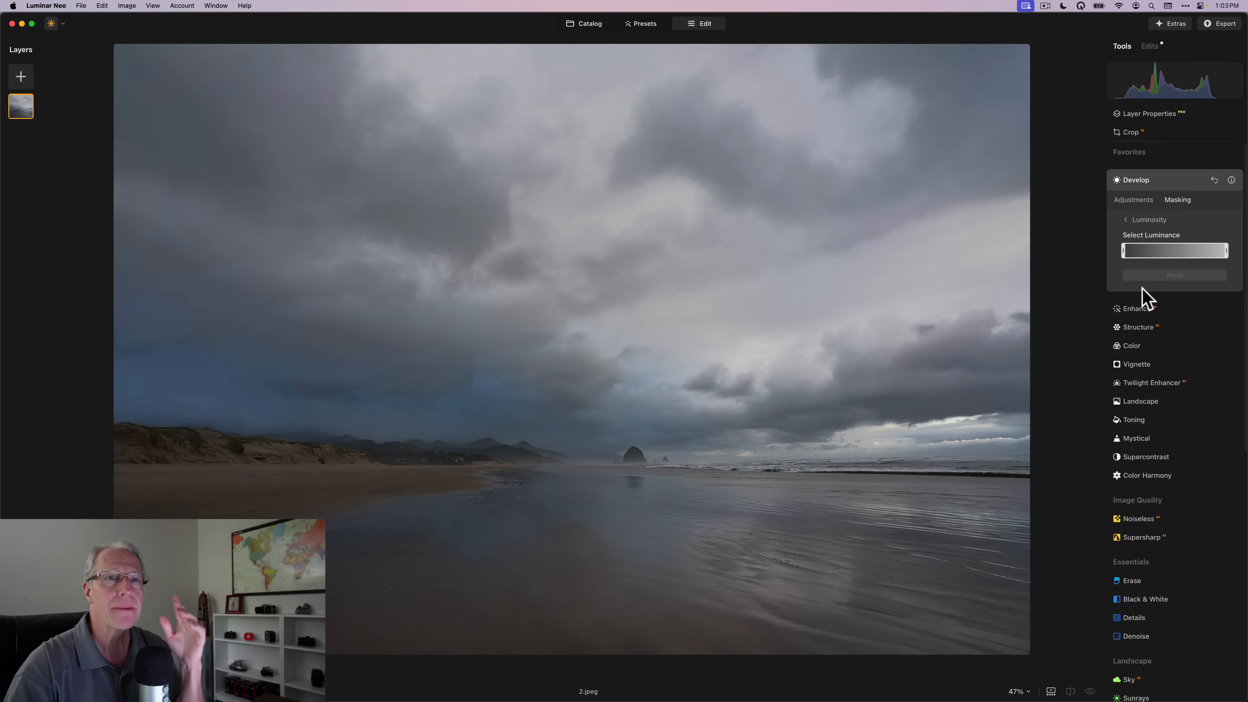
drag(1125, 250, 1202, 263)
click(1213, 253)
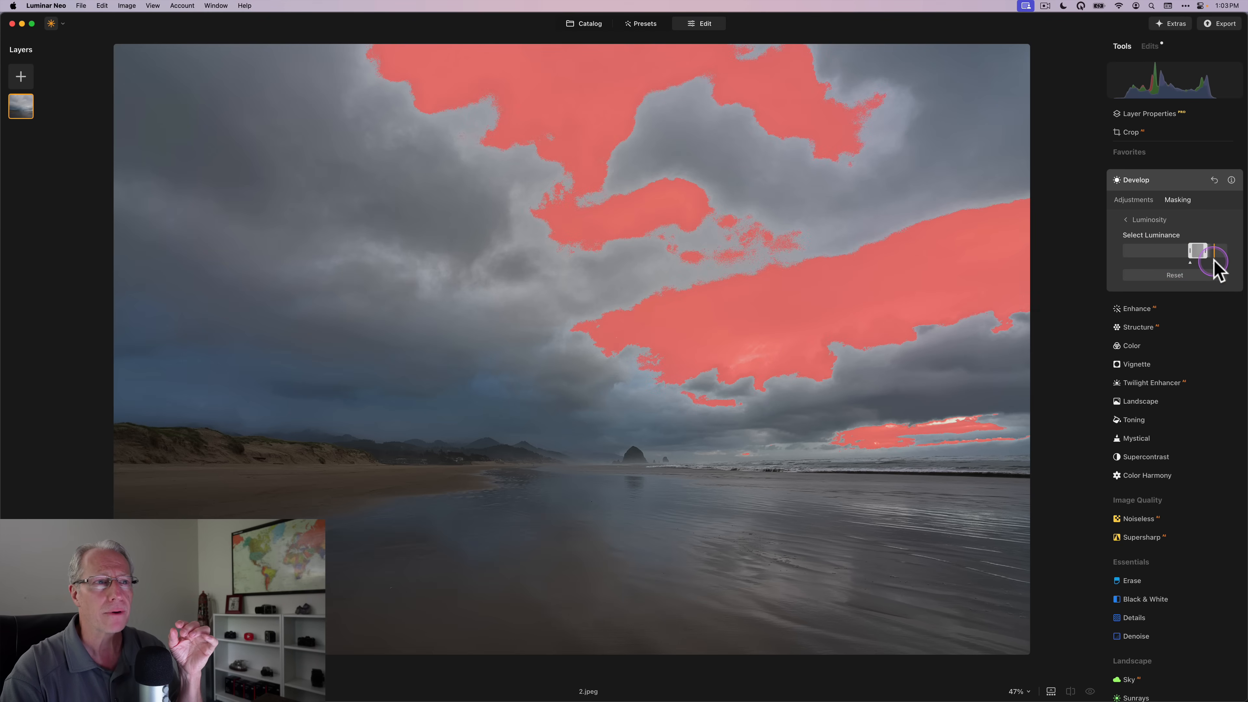
click(1216, 261)
mouse_move(1216, 261)
mouse_down()
mouse_move(1183, 268)
mouse_move(1195, 249)
mouse_move(1205, 254)
mouse_move(1181, 263)
mouse_move(1221, 264)
mouse_up()
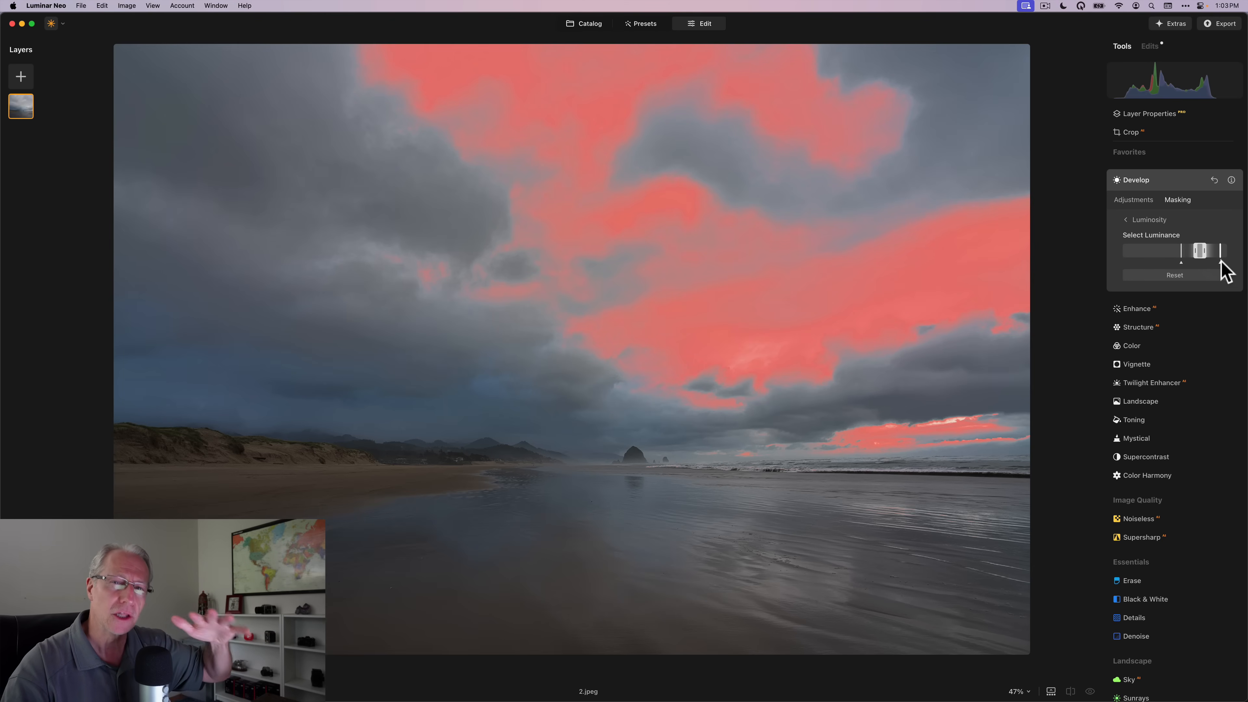
Raise the exposure of the masked bright clouds to 0.51 and compare the image with and without the adjustment.
click(1138, 200)
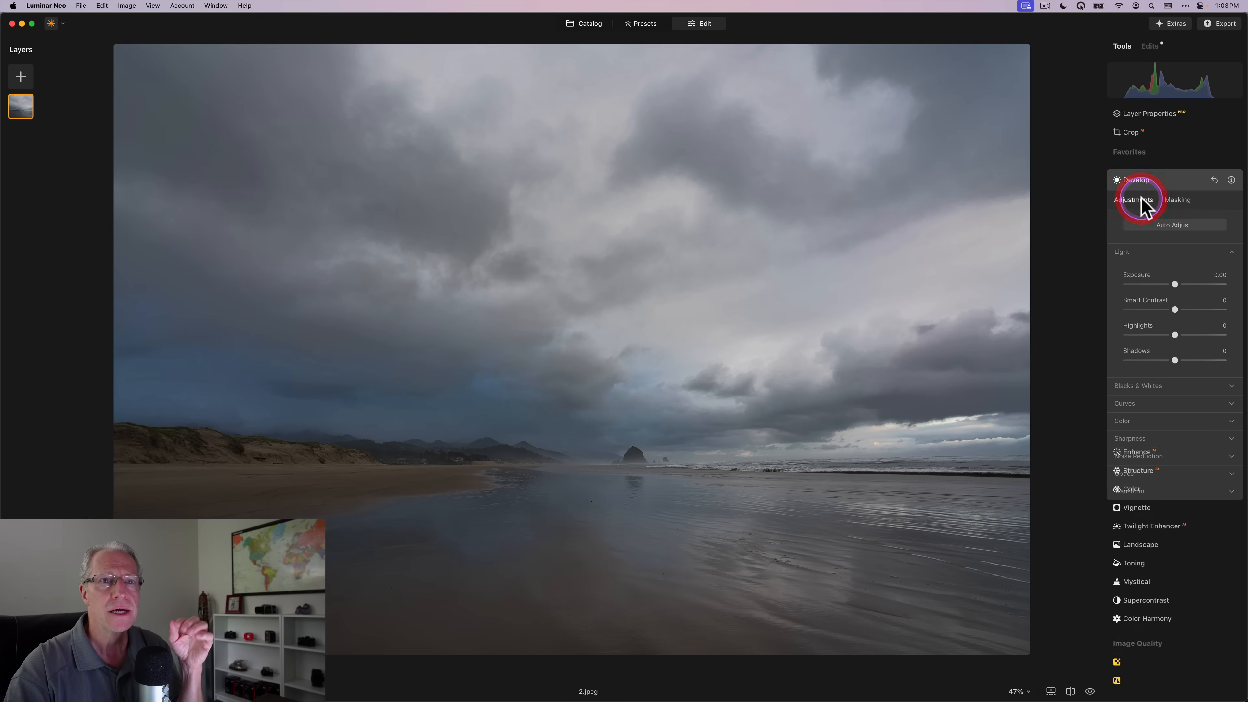
drag(1174, 284, 1179, 284)
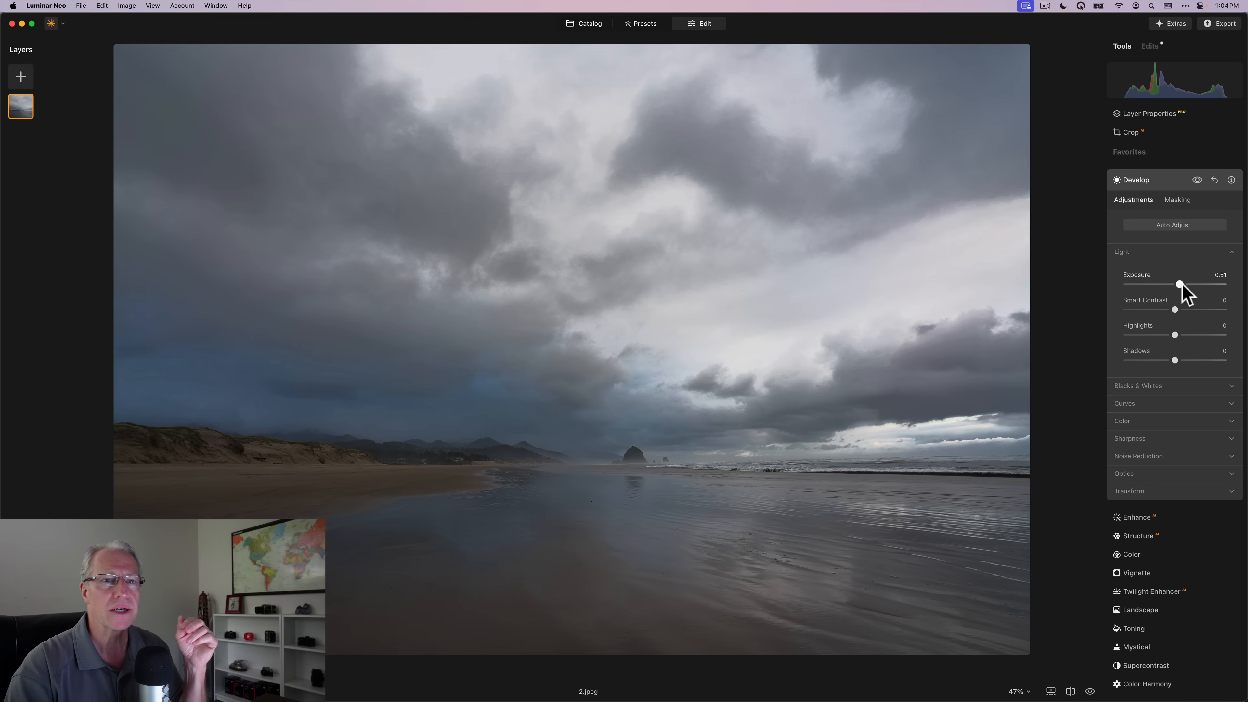
click(1197, 180)
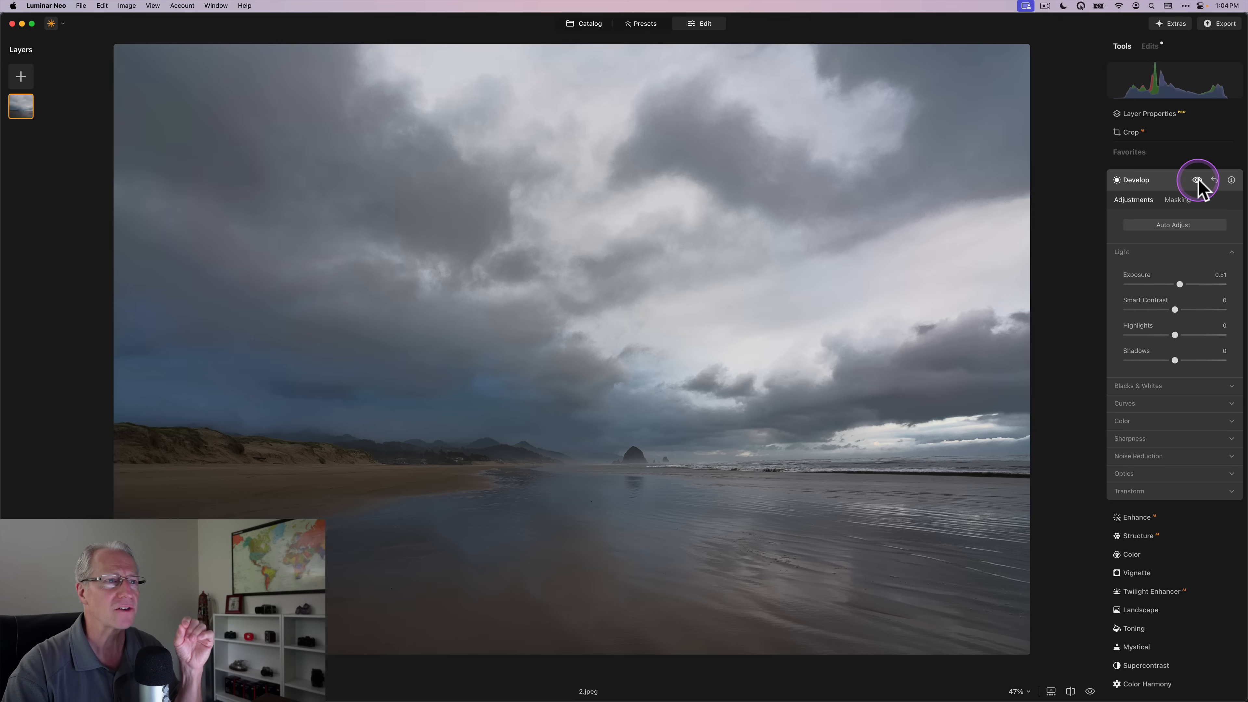
click(1198, 180)
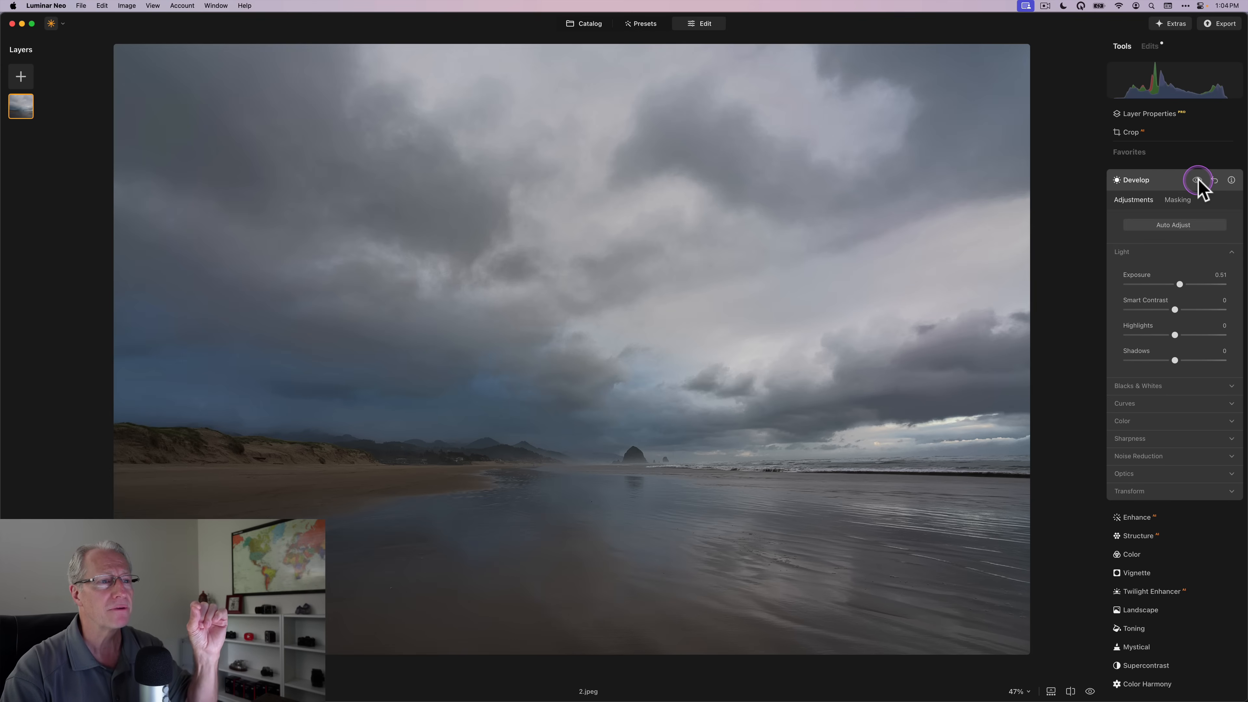
Keep the bright-cloud adjustment on, close the Develop tool, and compare the whole edited image with the original.
click(1198, 181)
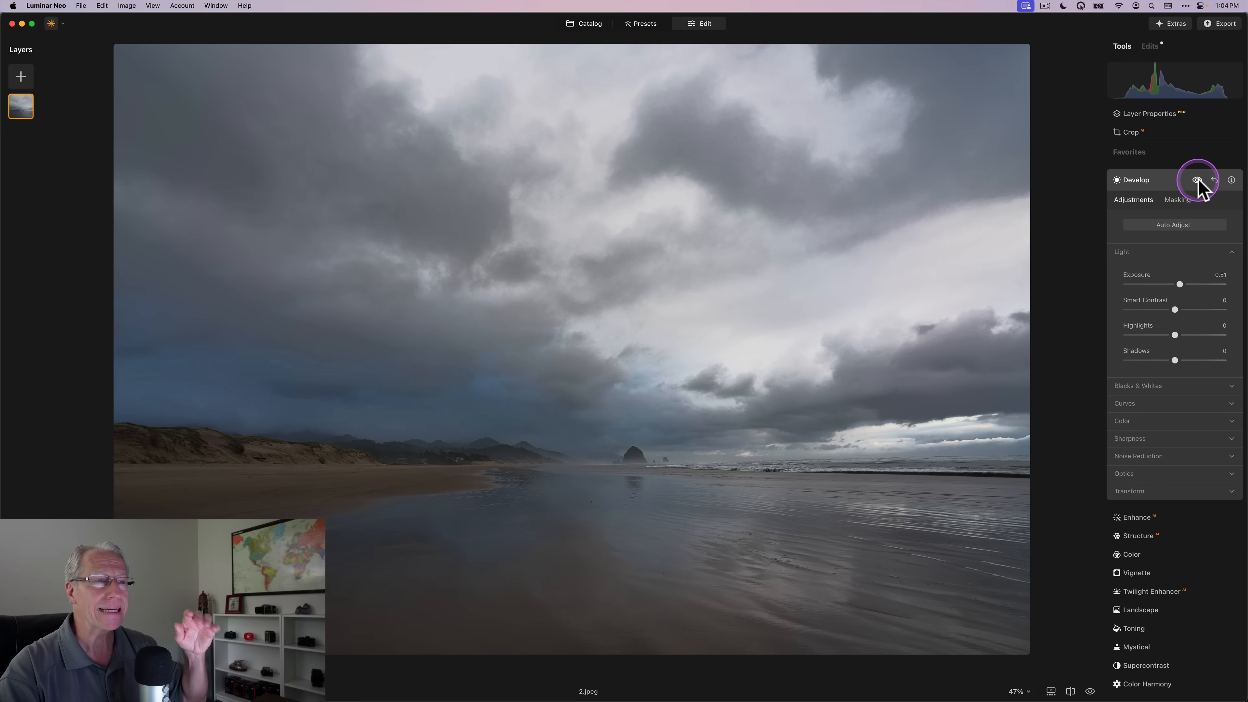
click(1167, 186)
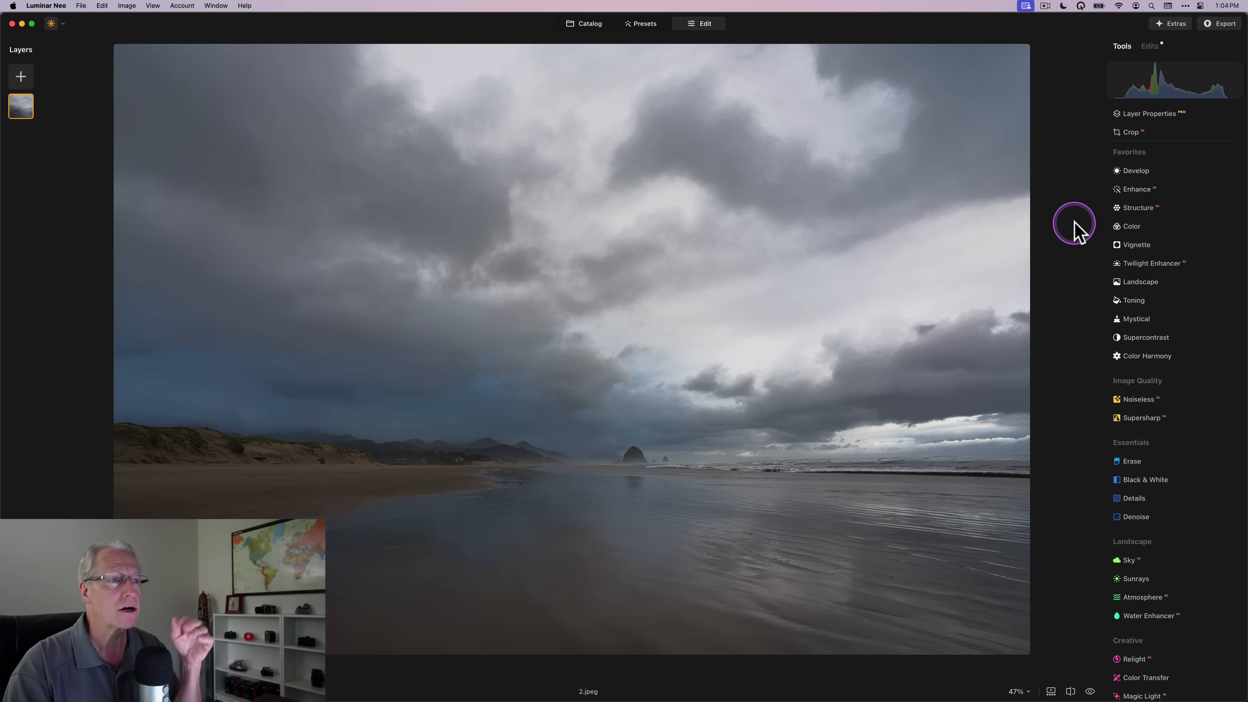
key(backslash)
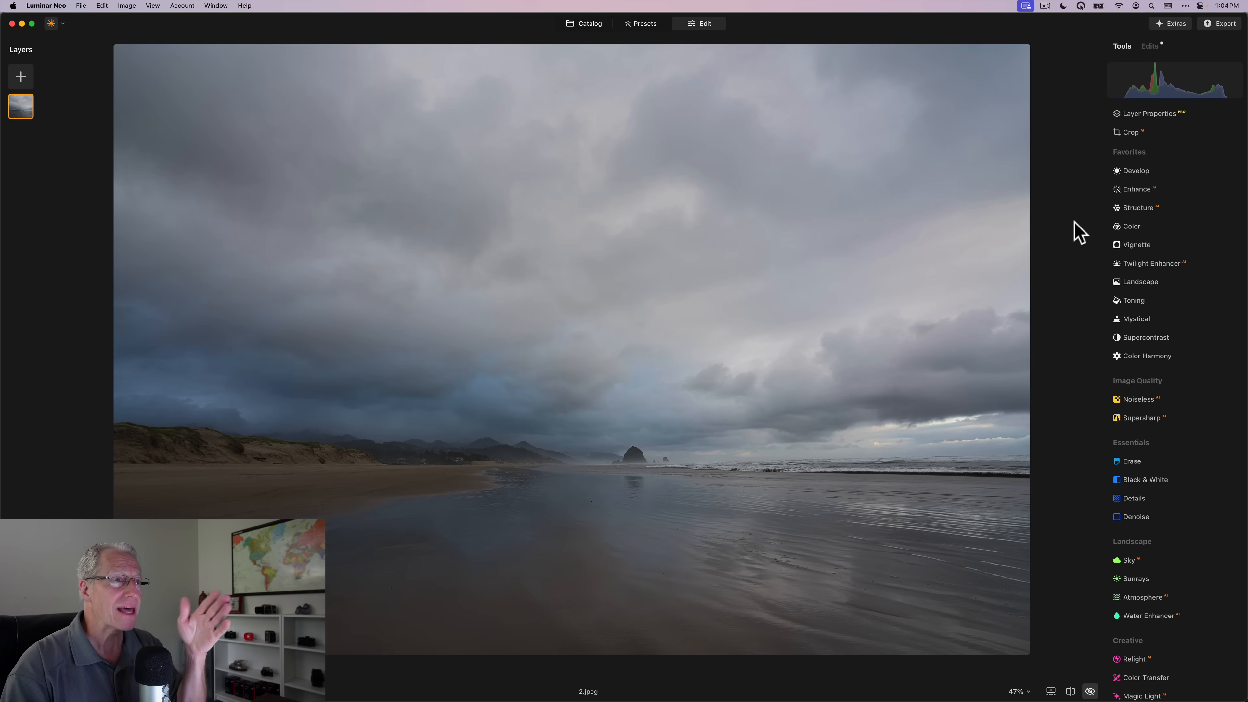
key(backslash)
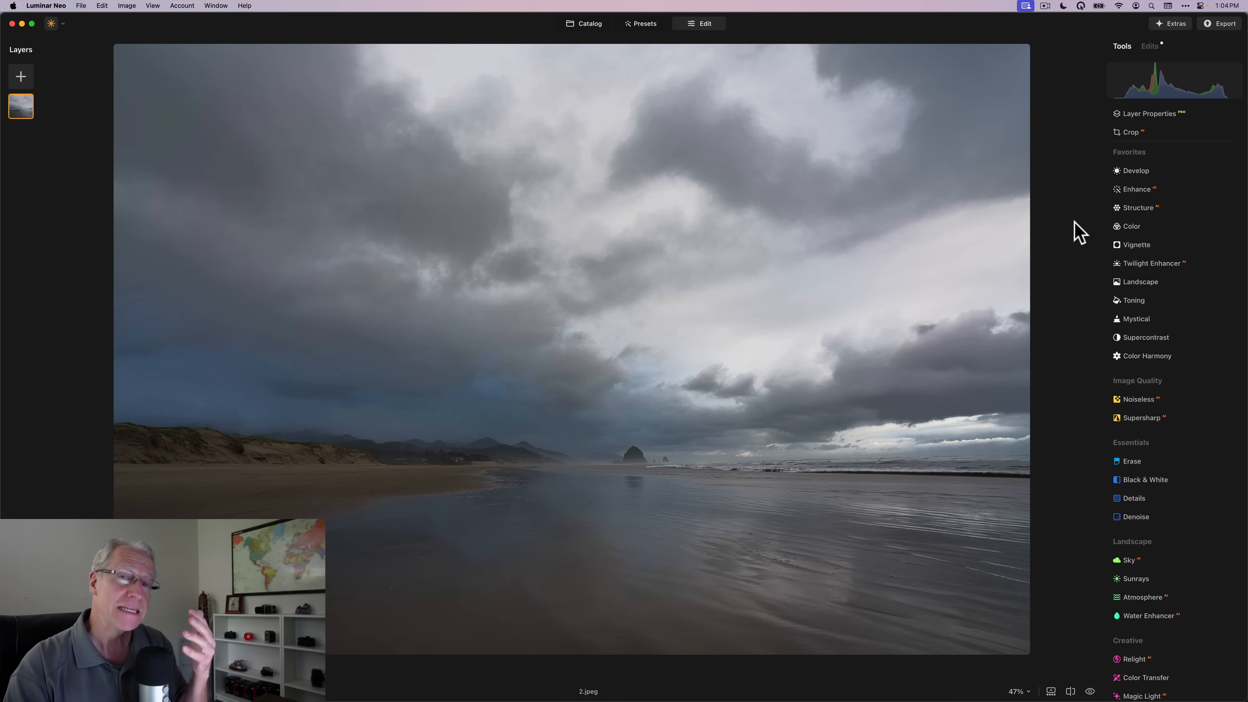
Reopen the first Develop edit for the midtone clouds, compare it on and off, and cool its temperature to -9.
click(1149, 46)
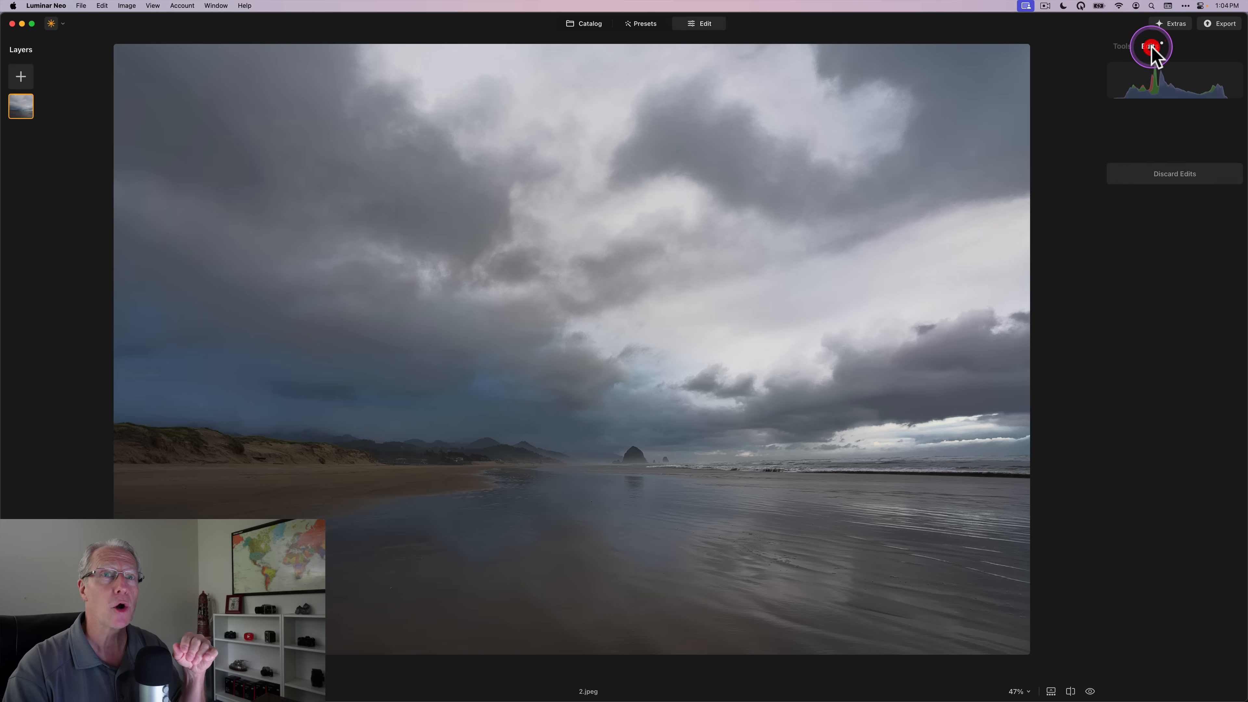
click(1150, 448)
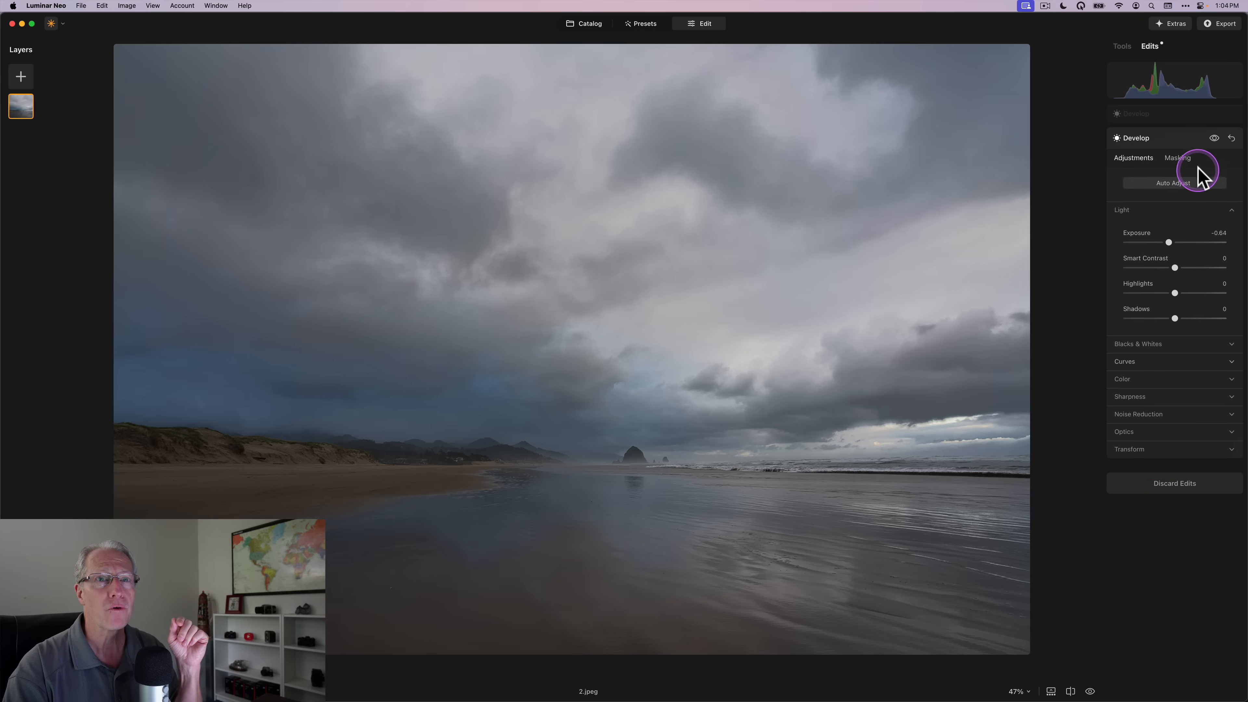
click(1214, 139)
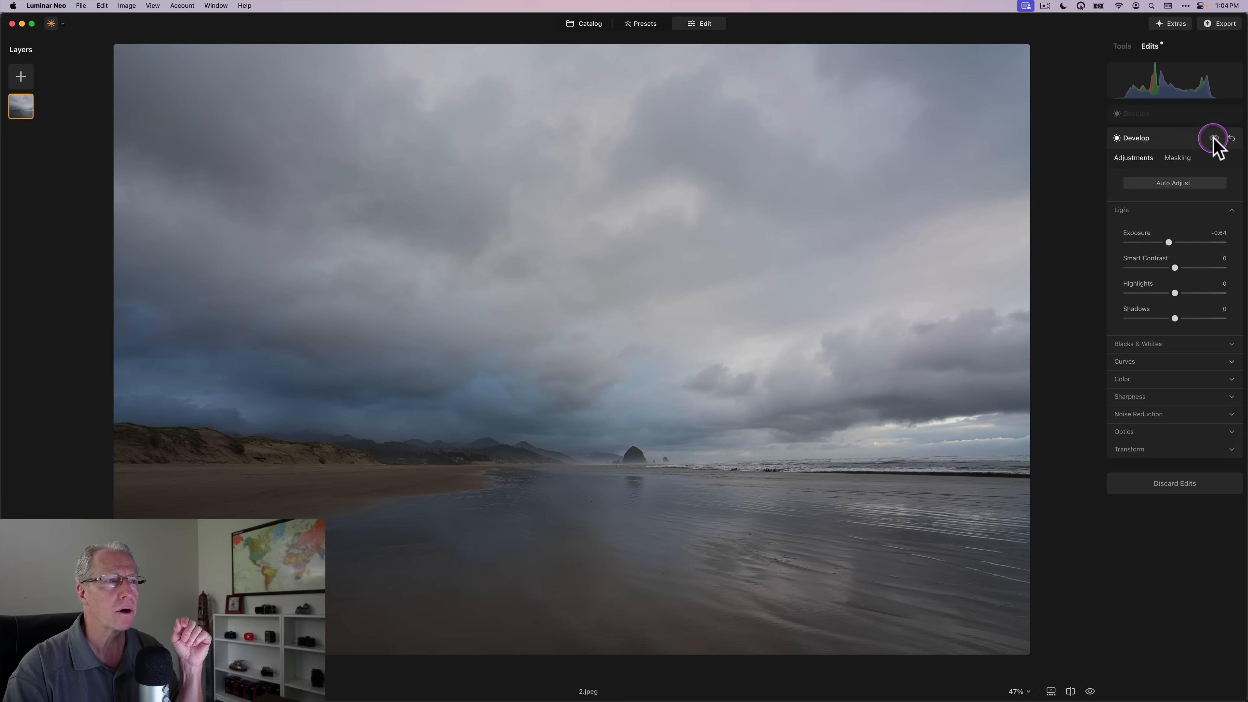
click(1213, 139)
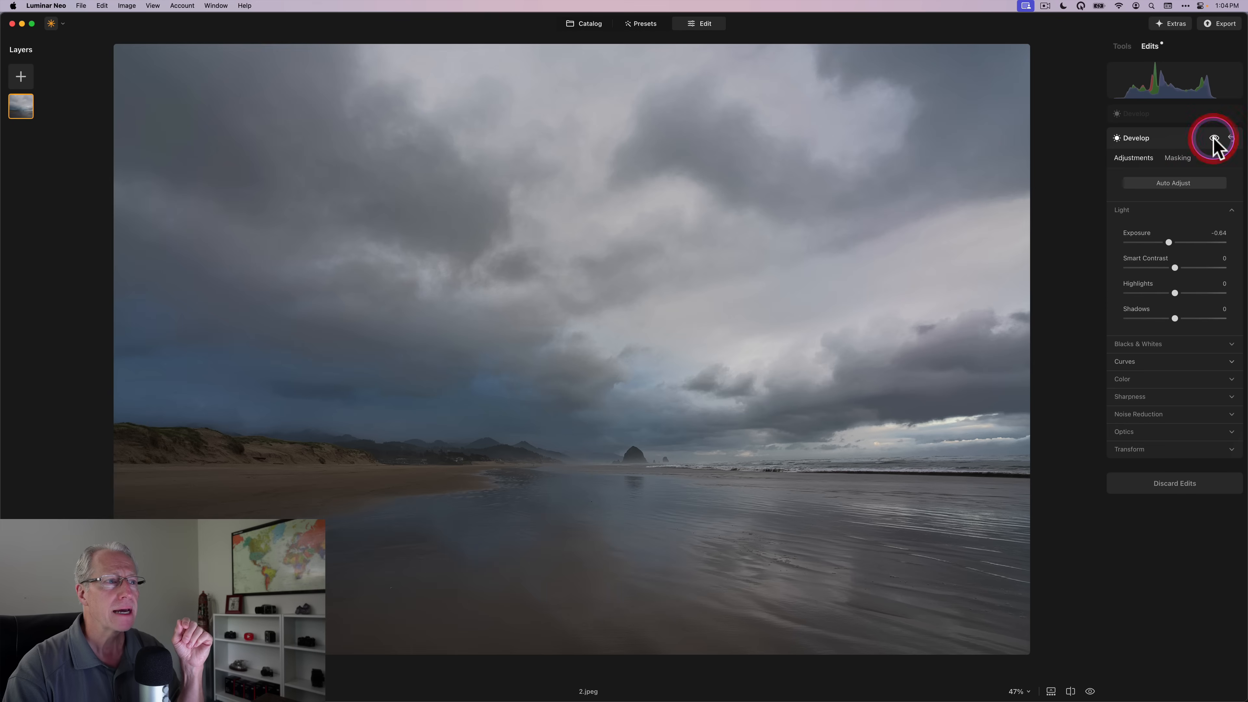
click(1128, 383)
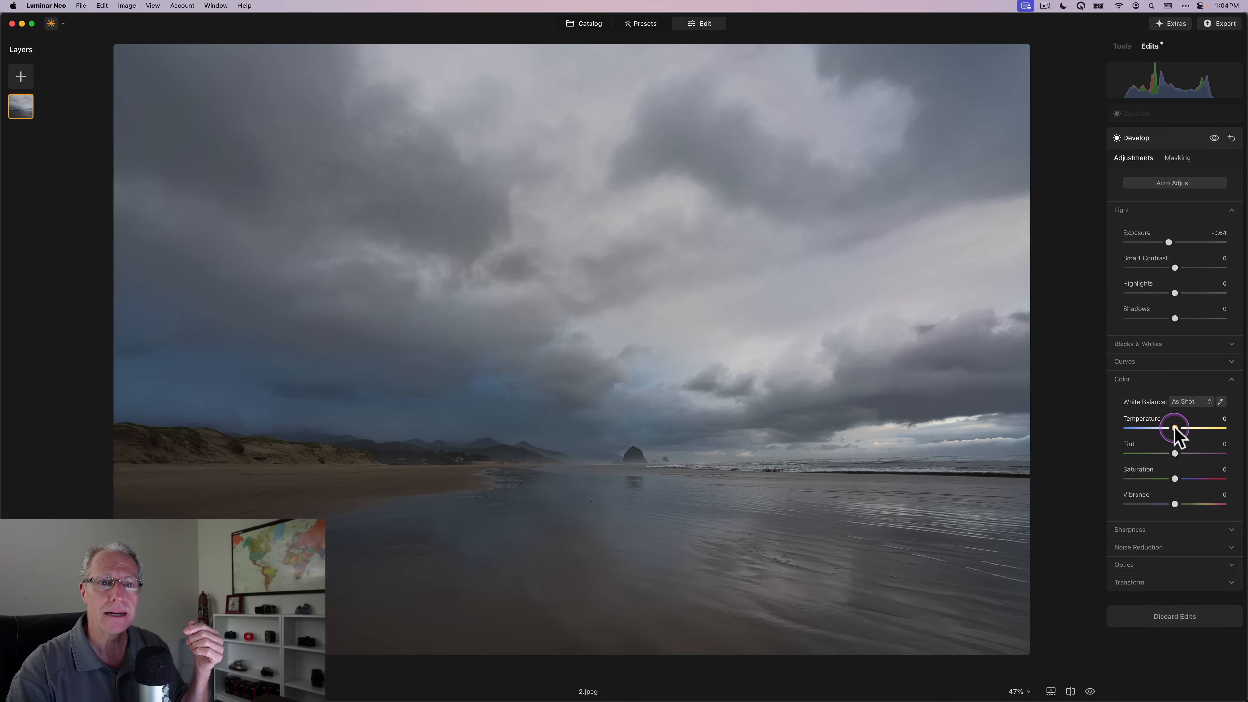
drag(1174, 428, 1171, 428)
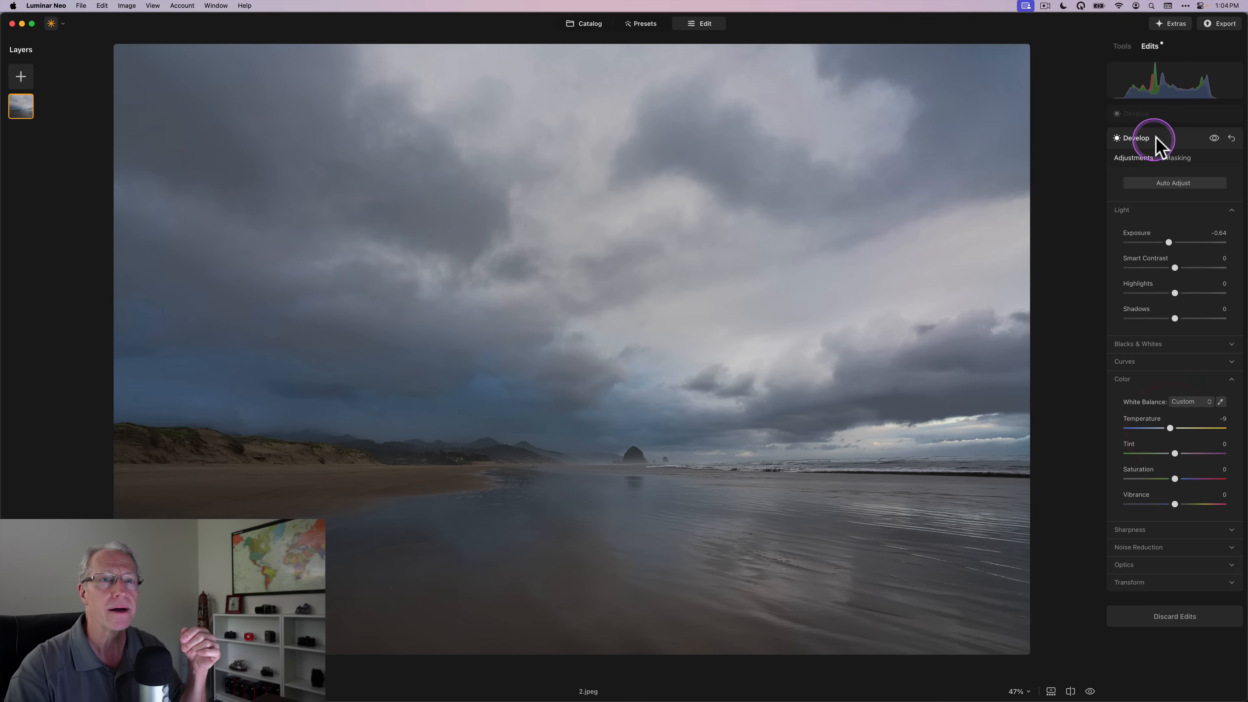
Try changing the color temperature of the bright-cloud Develop edit, reset it to 0, and close the edit.
drag(1145, 119, 1146, 119)
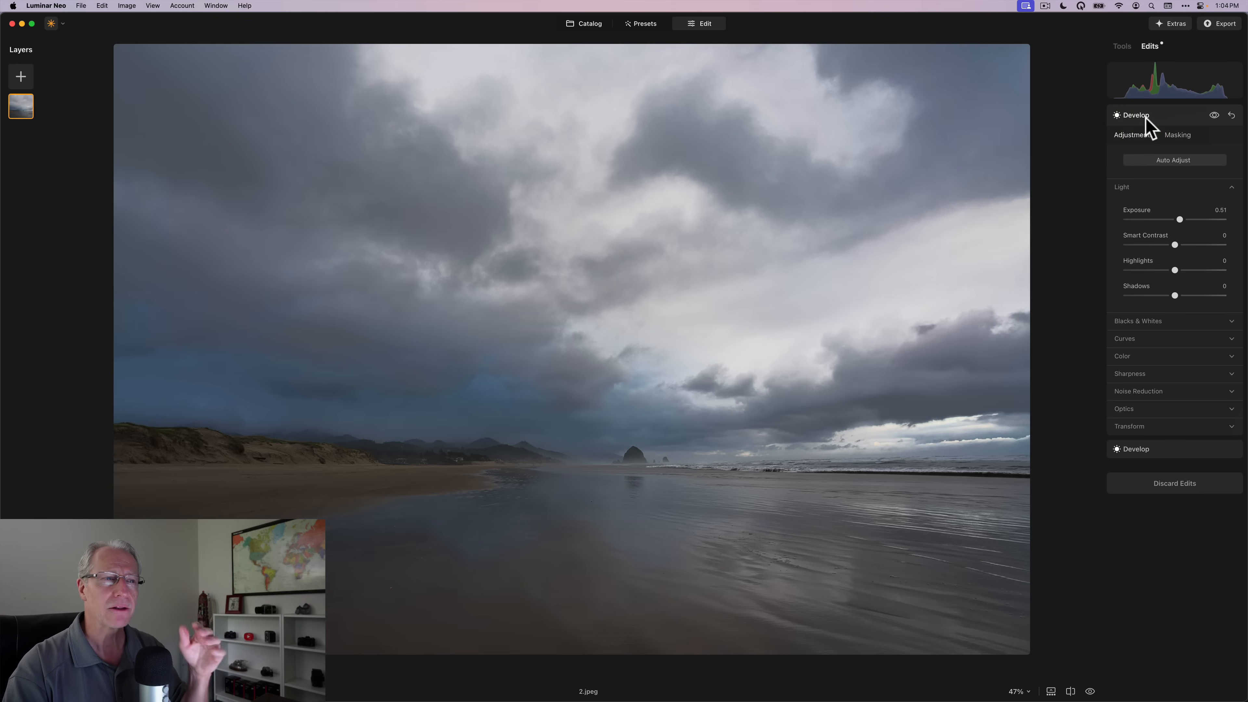
click(1149, 123)
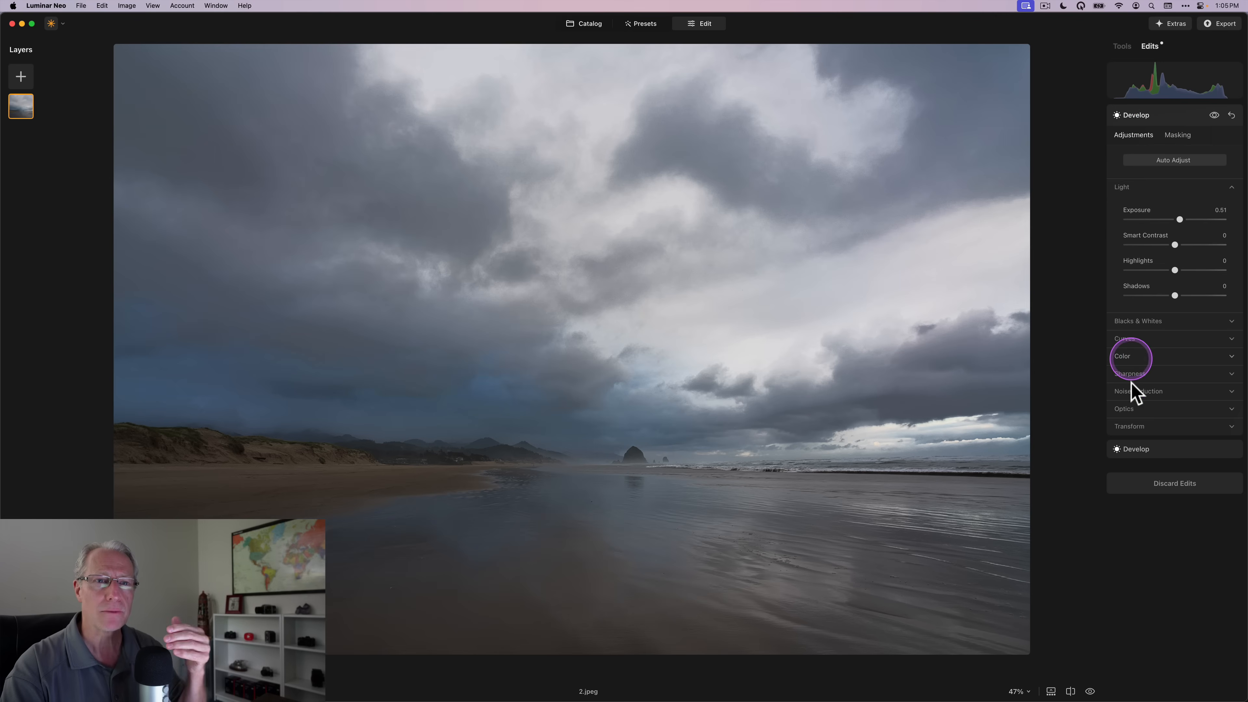
click(1130, 358)
drag(1173, 396, 1179, 401)
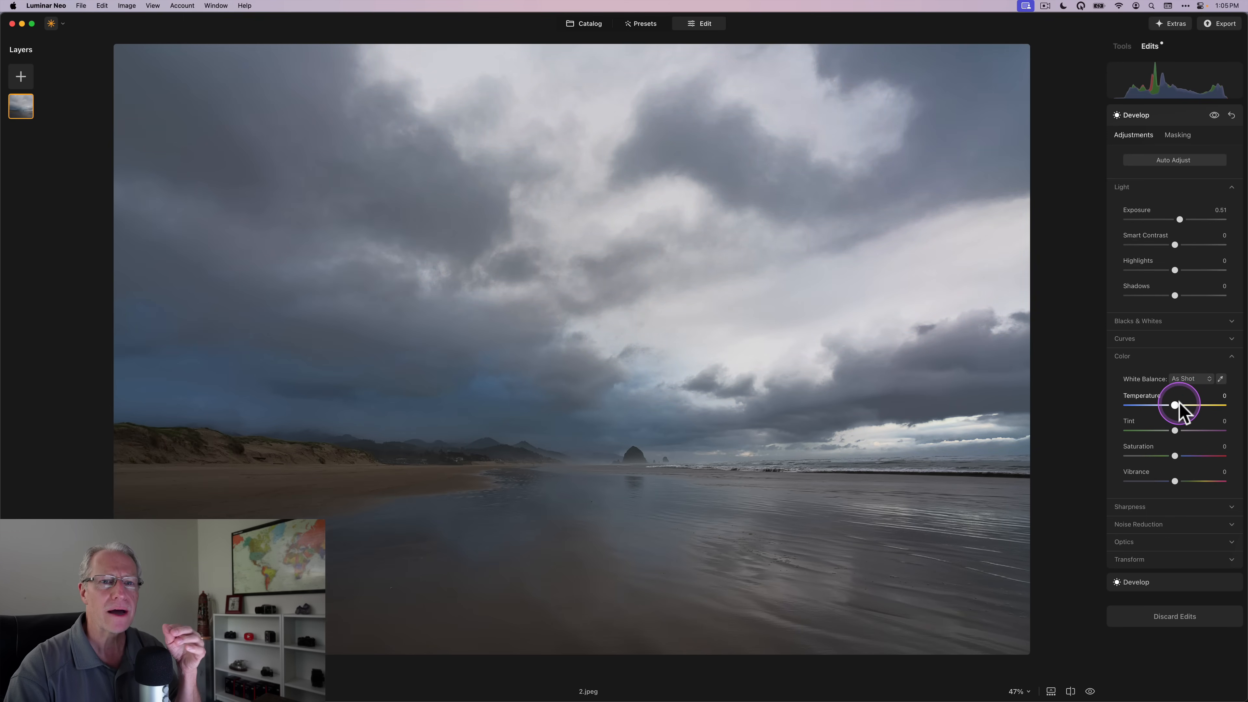
double_click(1178, 404)
click(1136, 115)
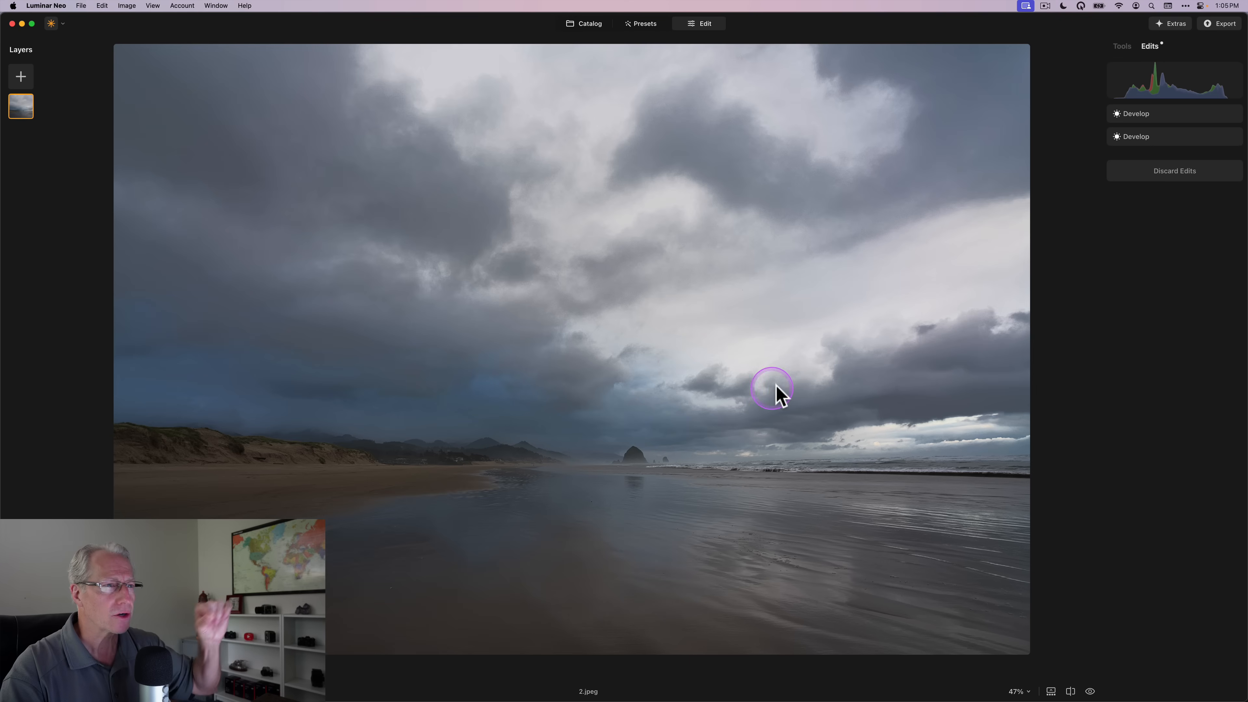
Return to the editing tools and compare the cloud edits with the original image.
click(1120, 47)
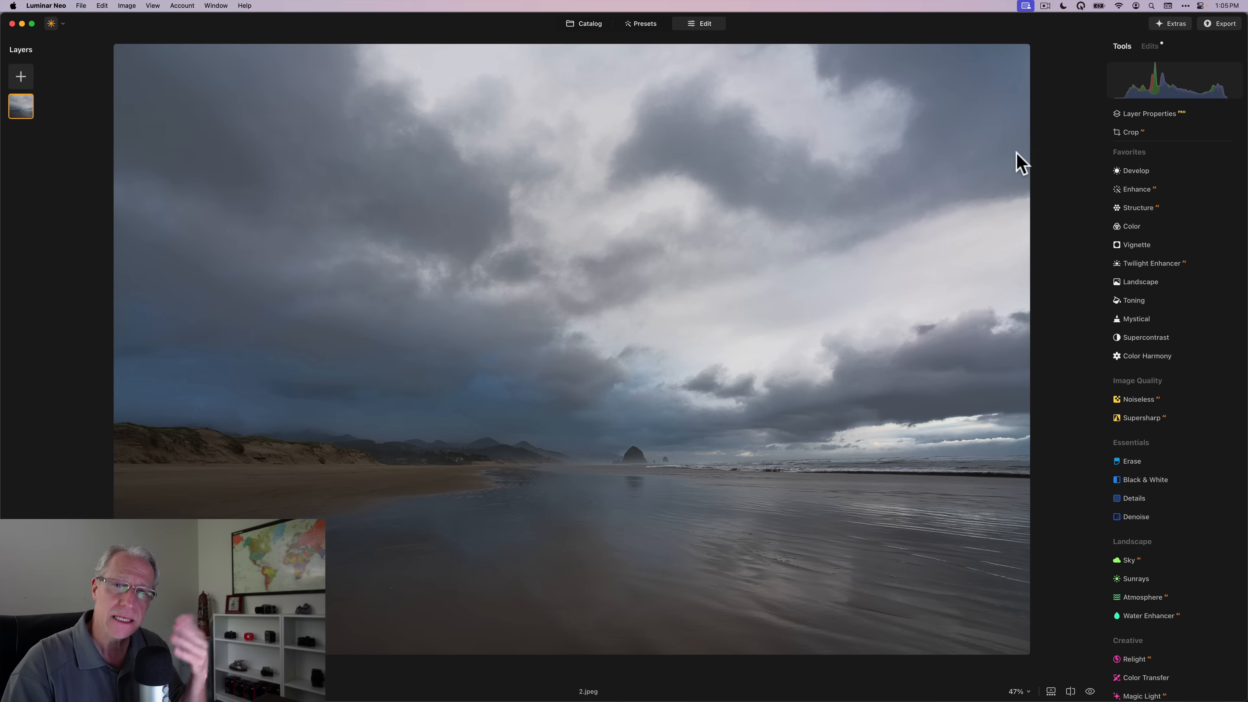
key(backslash)
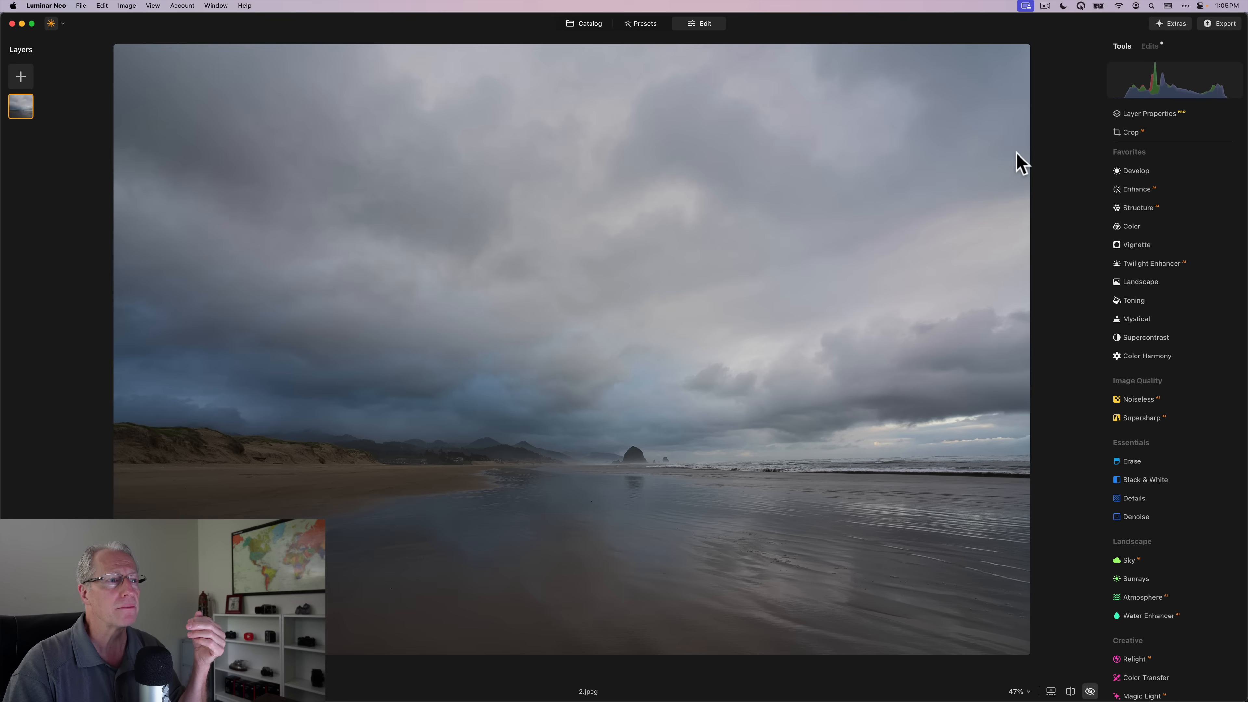
key(backslash)
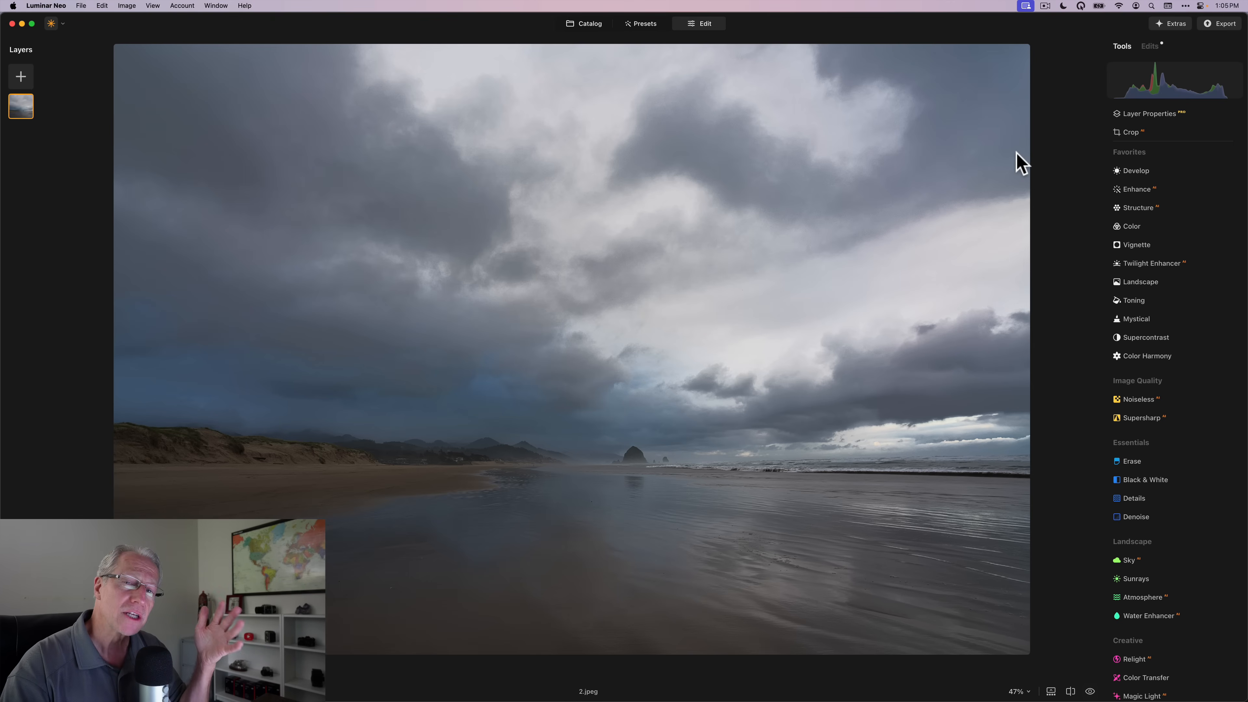
Add a third Develop adjustment masked with a linear gradient from the wet beach foreground up to the horizon.
click(1147, 173)
click(1185, 199)
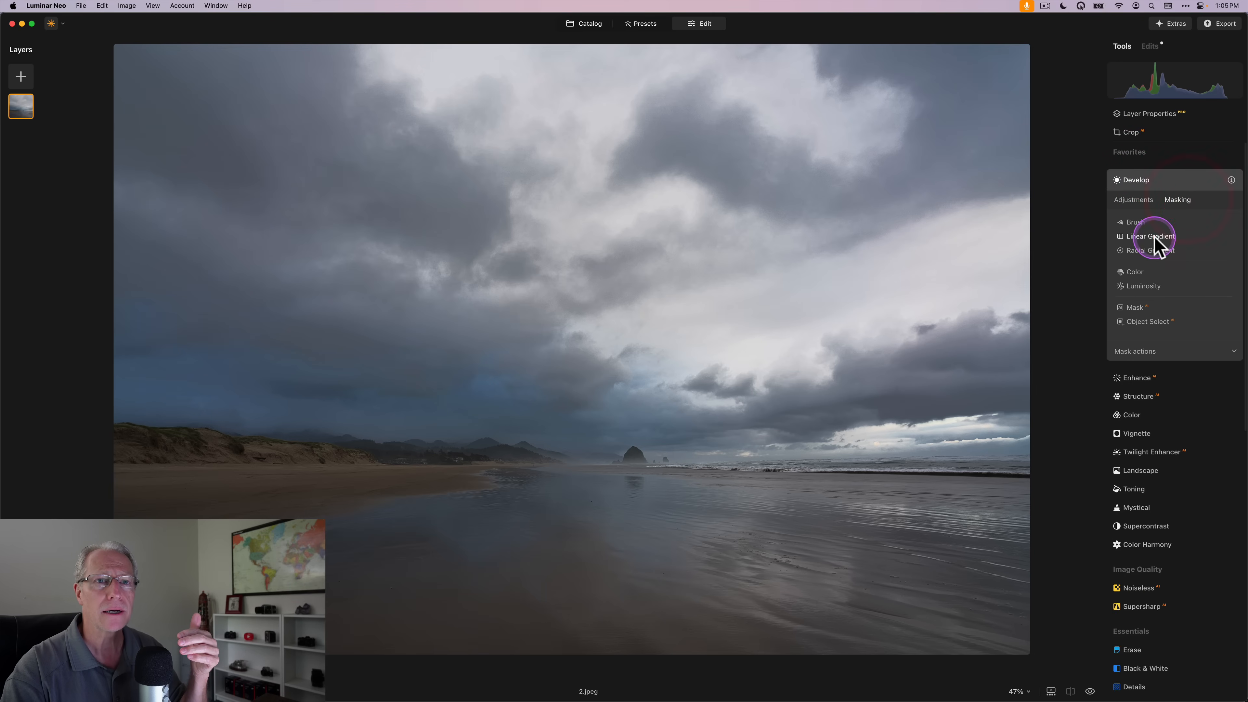
click(1155, 236)
drag(640, 599, 646, 441)
Lower the masked foreground's exposure to -1.59, raise Smart Contrast to 53, and compare with and without the adjustment.
click(1130, 199)
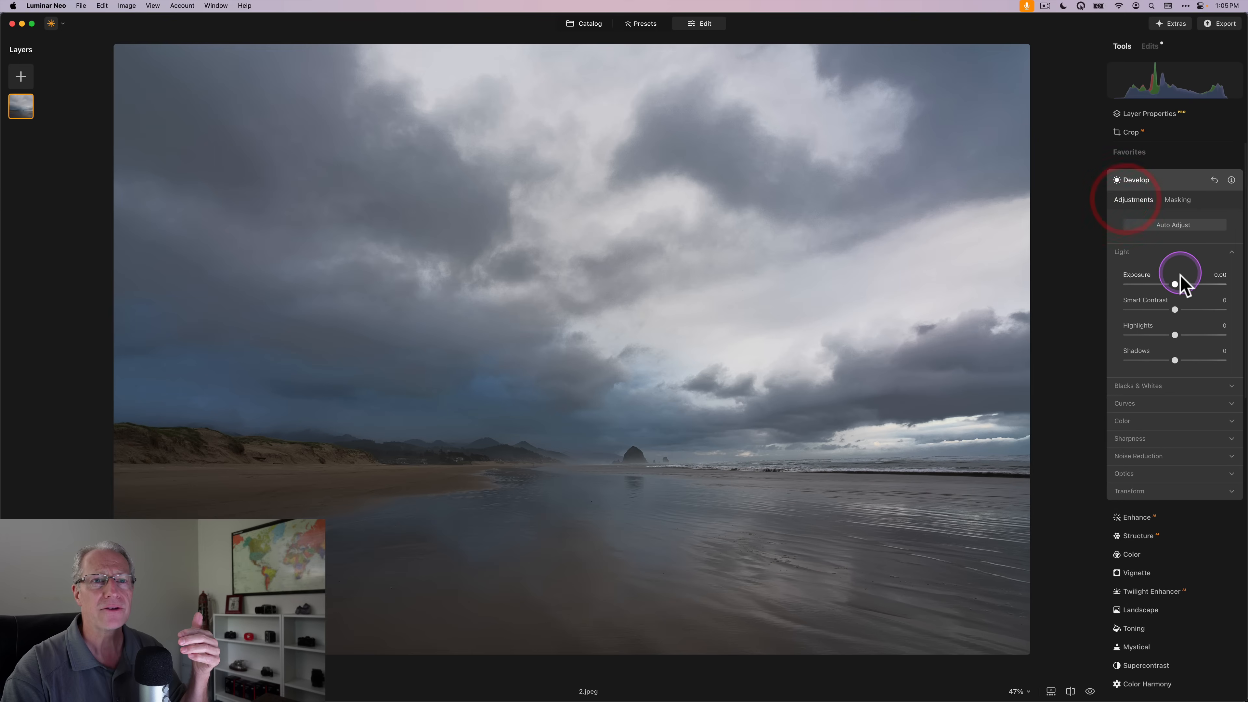
drag(1175, 284, 1201, 310)
click(1197, 180)
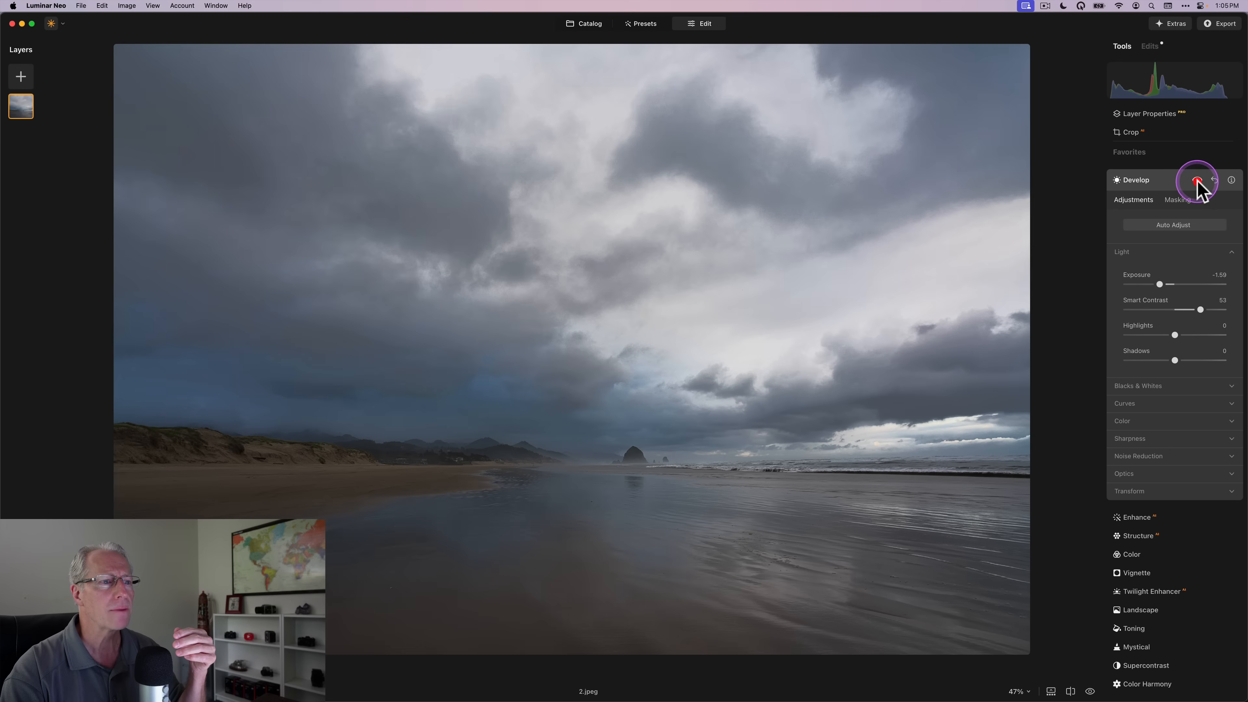
click(1197, 180)
Raise the masked foreground's exposure slightly, close the Develop tool, and compare the finished image with the original.
drag(1160, 284, 1164, 284)
click(1165, 180)
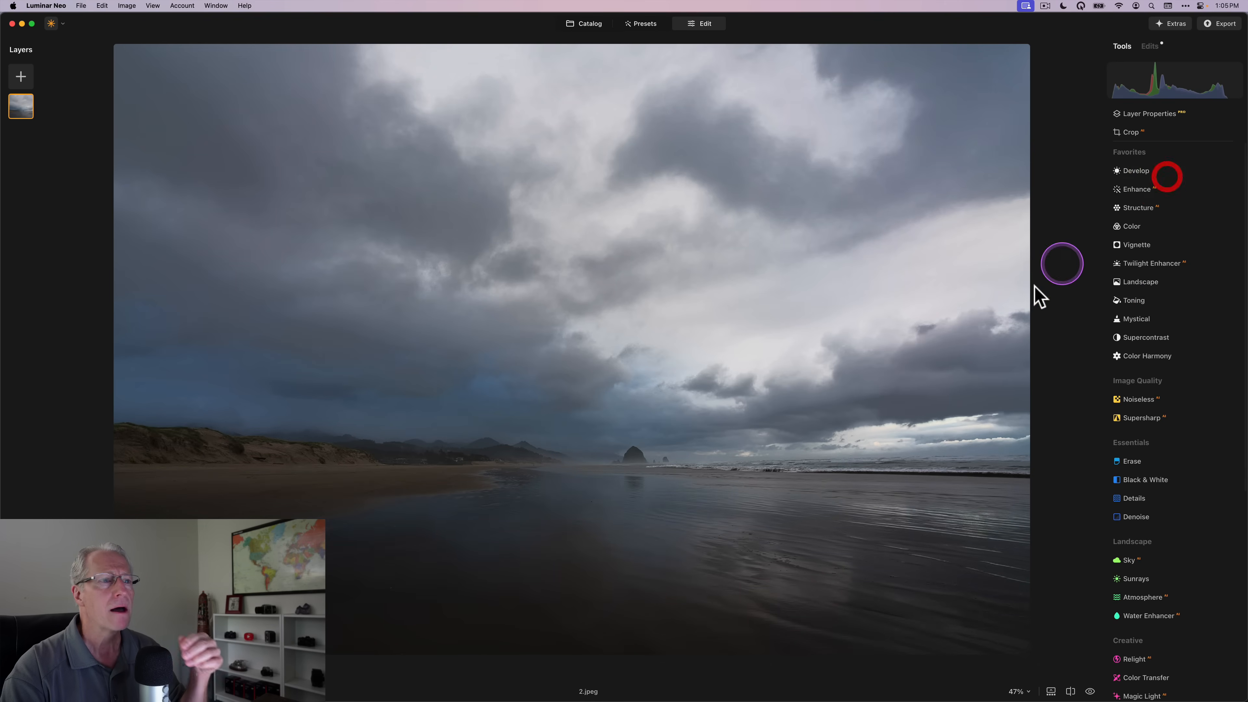
key(backslash)
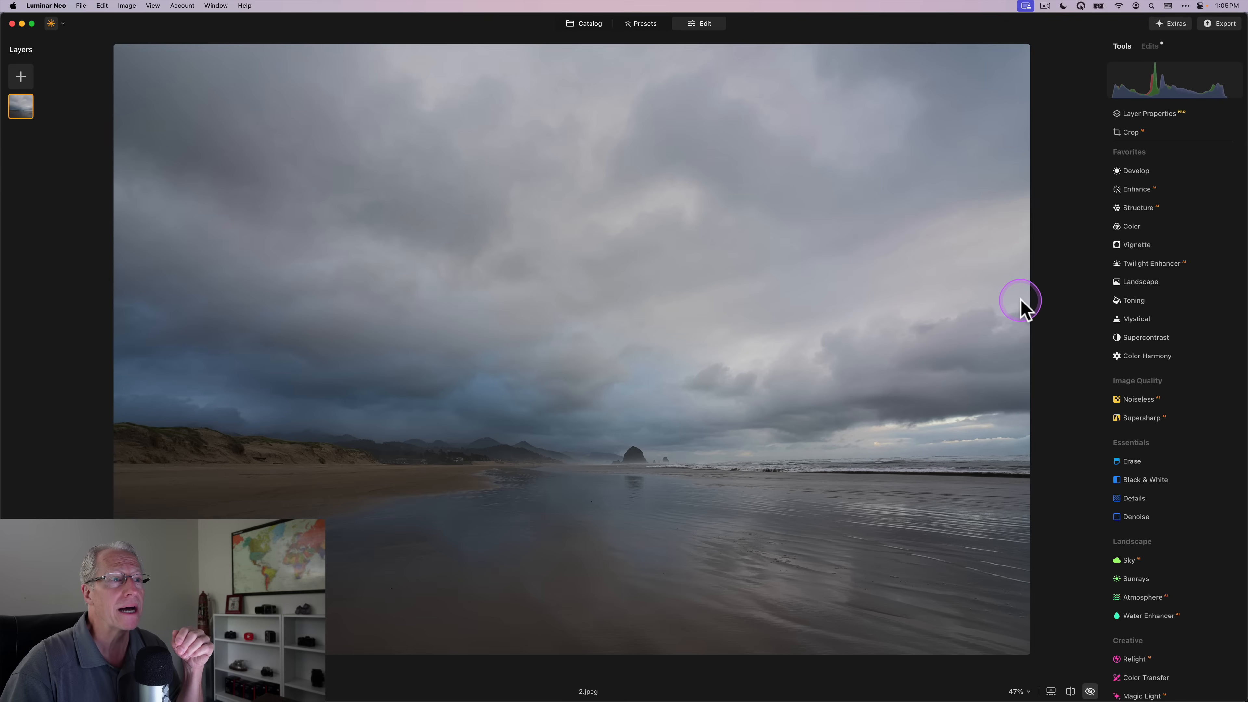
key(backslash)
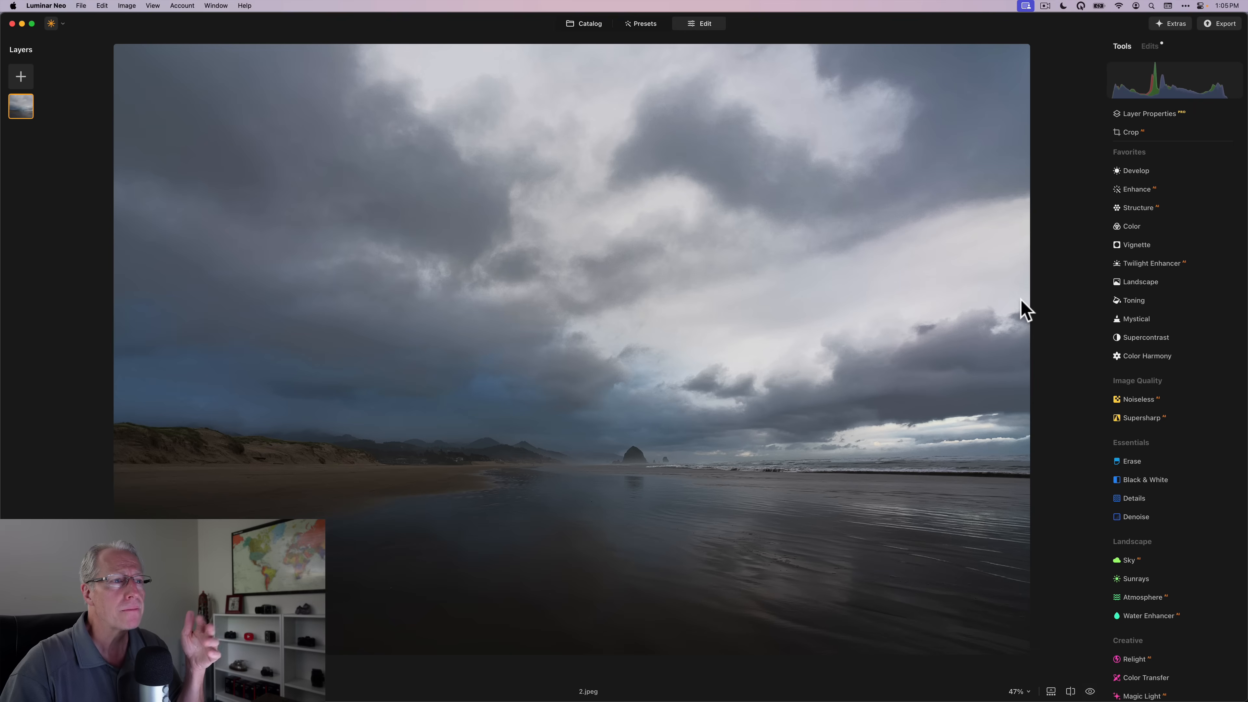